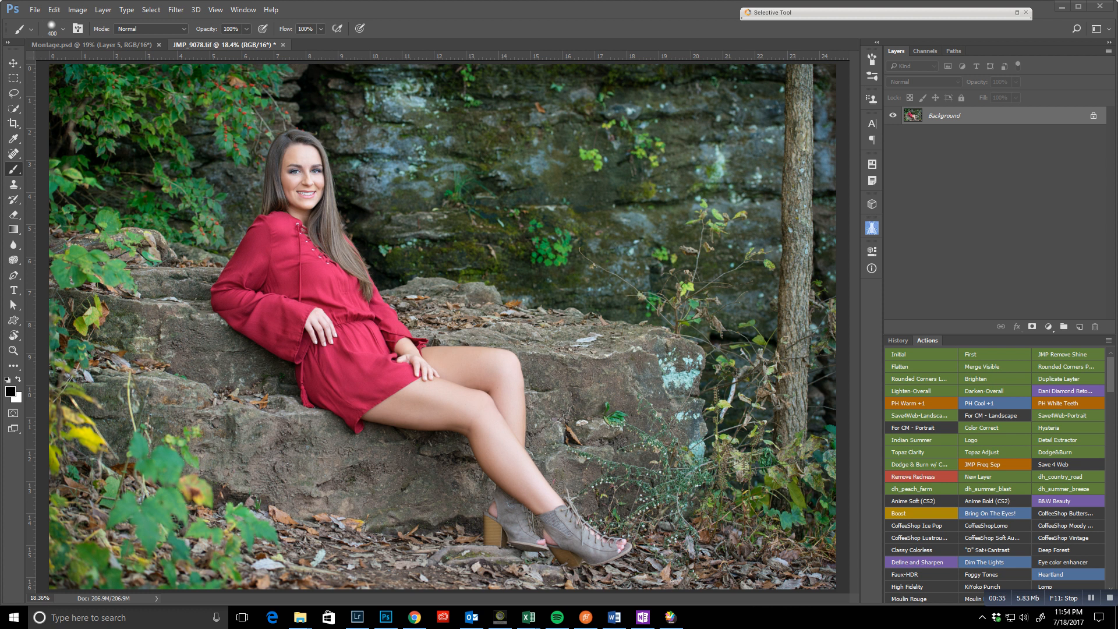
Add a Hue/Saturation adjustment layer limited to the Reds range and sample the red dress as its target colour
click(1049, 327)
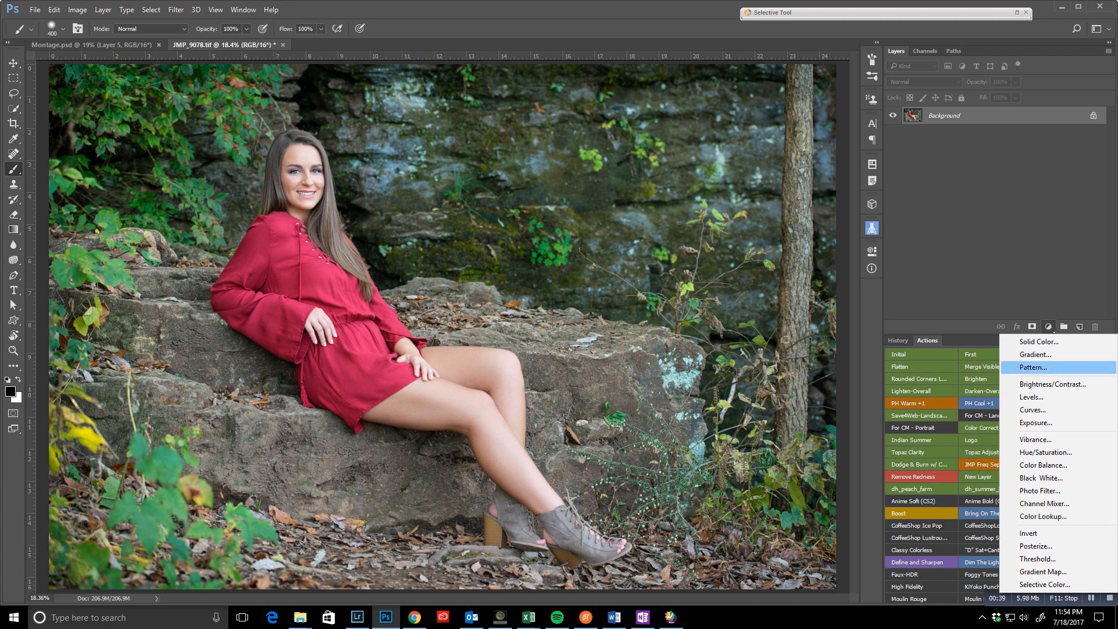
click(1046, 452)
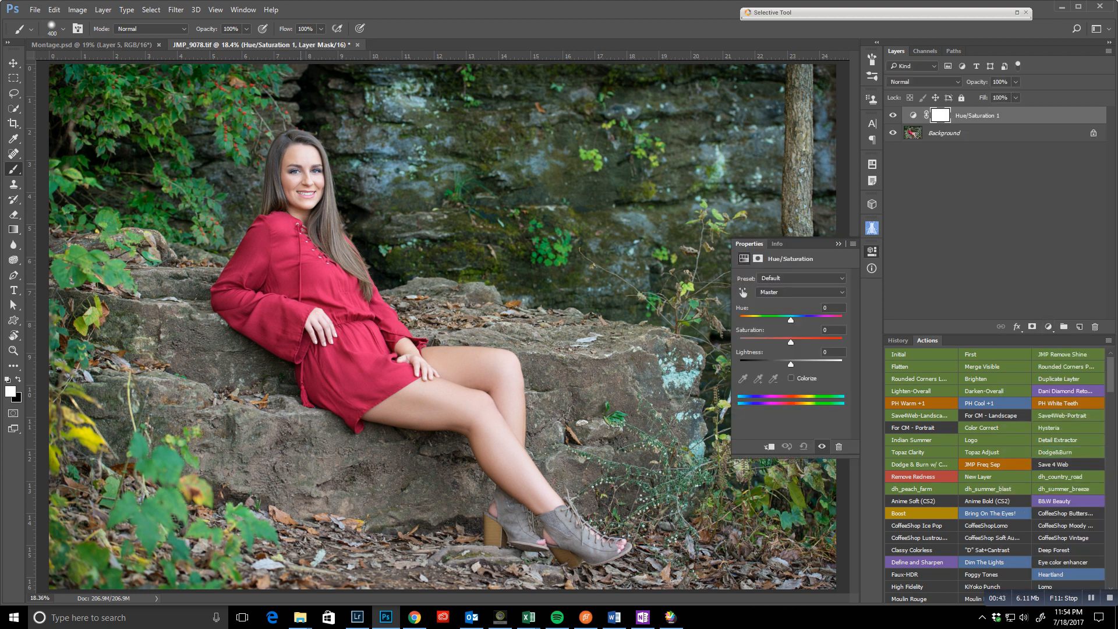
click(801, 292)
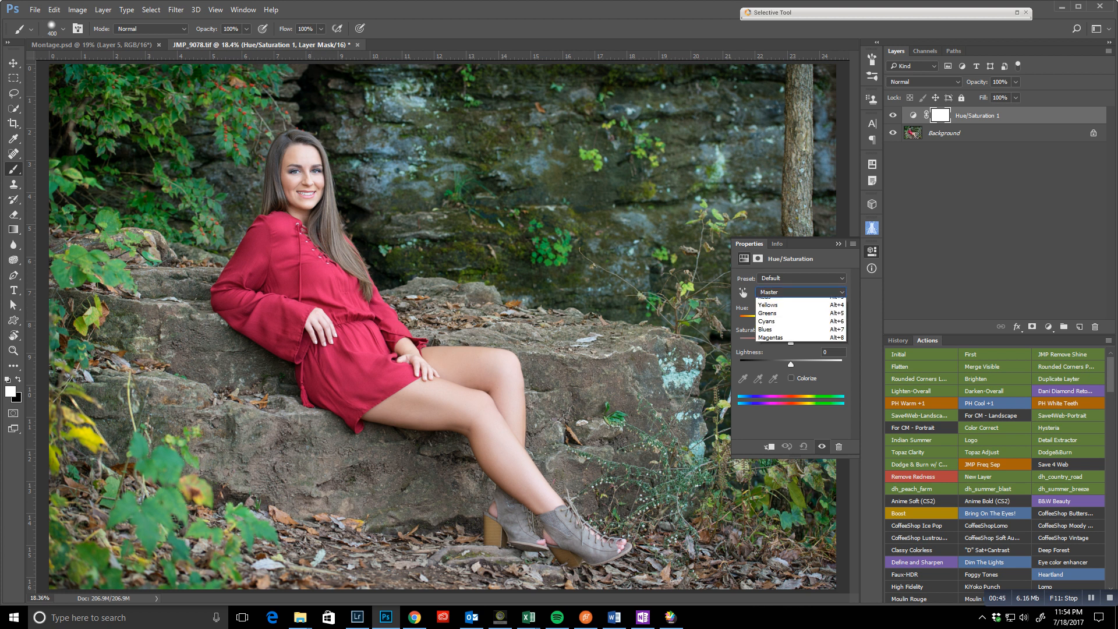
click(775, 311)
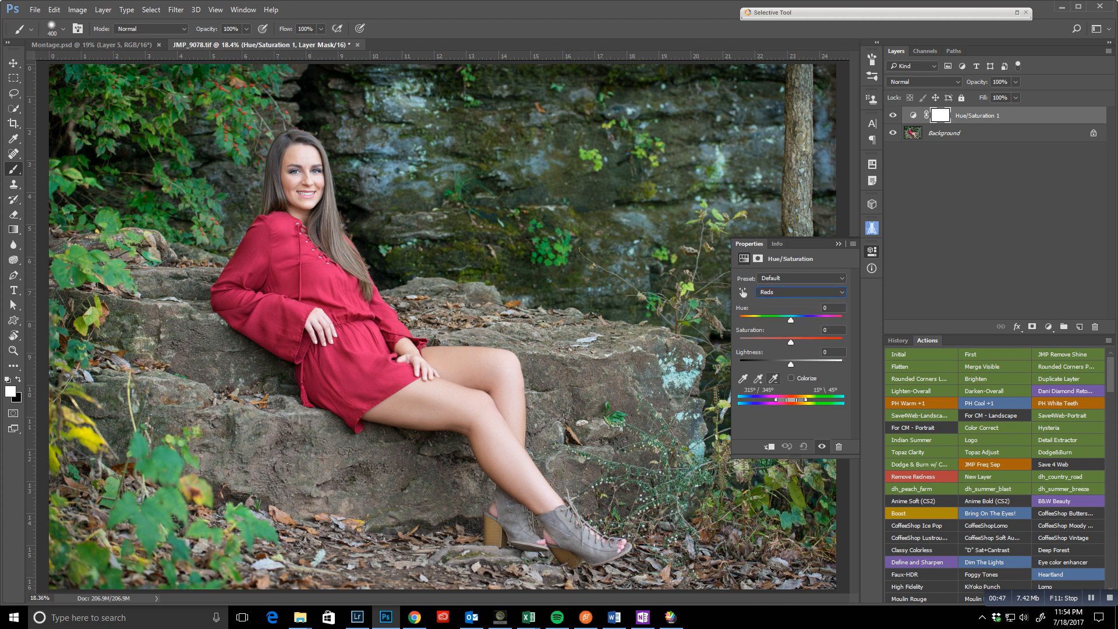
click(743, 379)
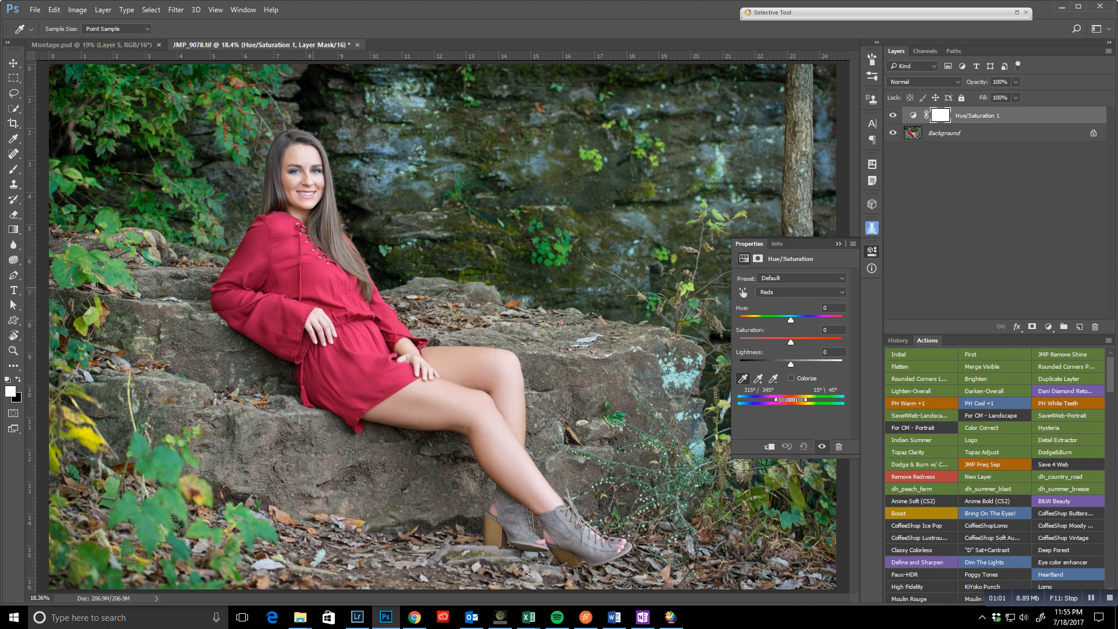
click(313, 290)
Shift the Reds hue to -91 and lower the lightness slightly to turn the dress purple
drag(790, 320, 784, 341)
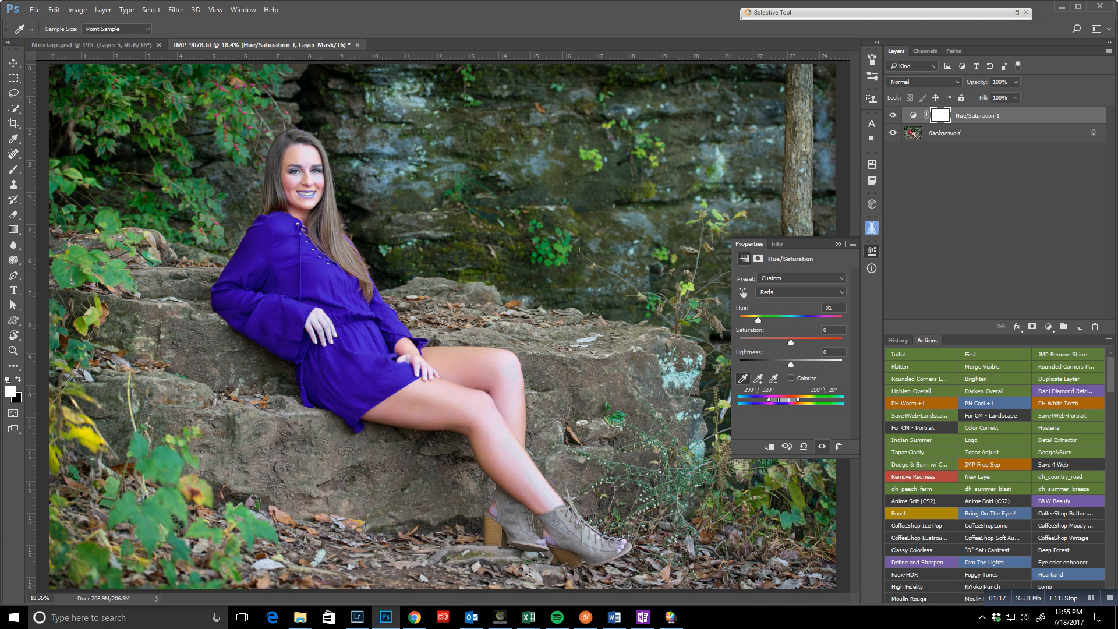
mouse_move(791, 364)
mouse_down()
mouse_move(805, 364)
mouse_move(786, 364)
mouse_up()
click(838, 243)
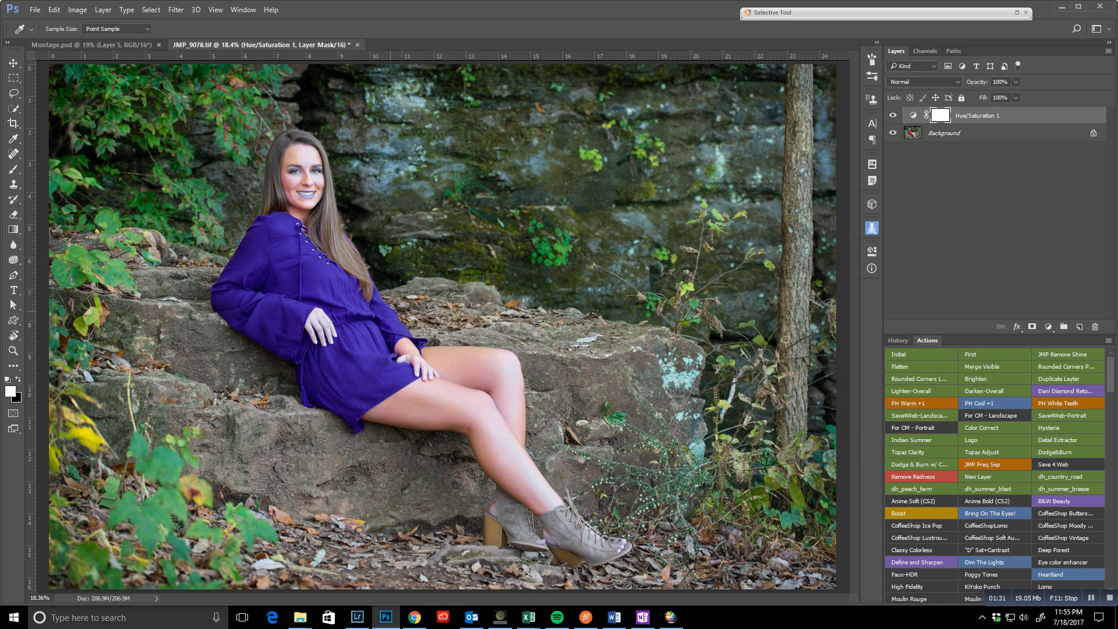
Invert the Hue/Saturation layer mask to black and ready the Brush tool with white as the foreground colour
drag(363, 250, 549, 64)
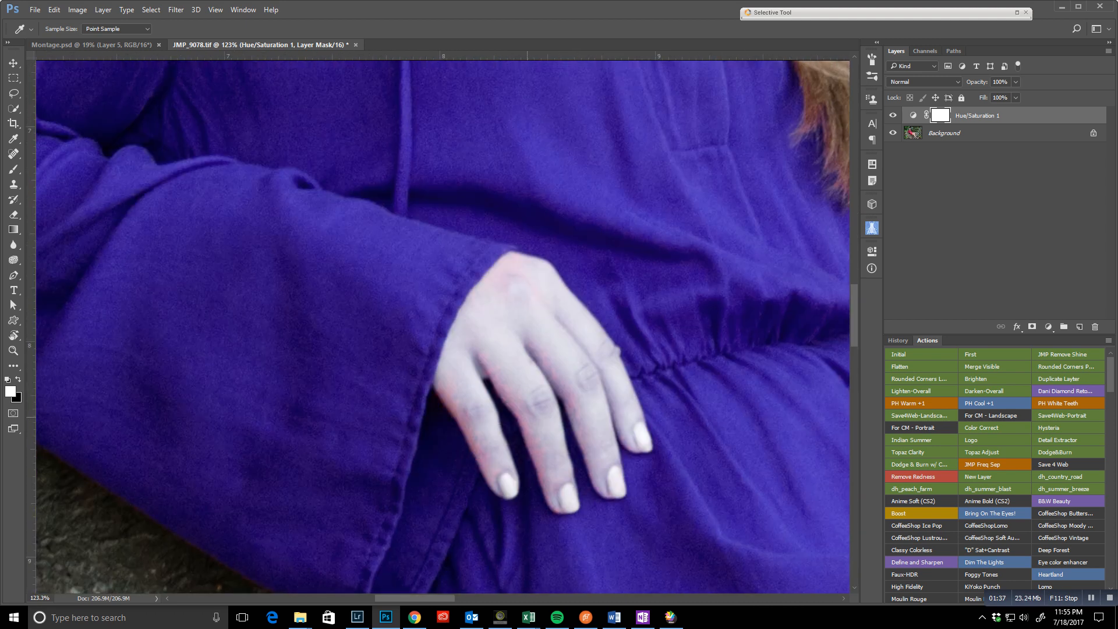
click(892, 115)
click(893, 115)
drag(755, 304, 452, 172)
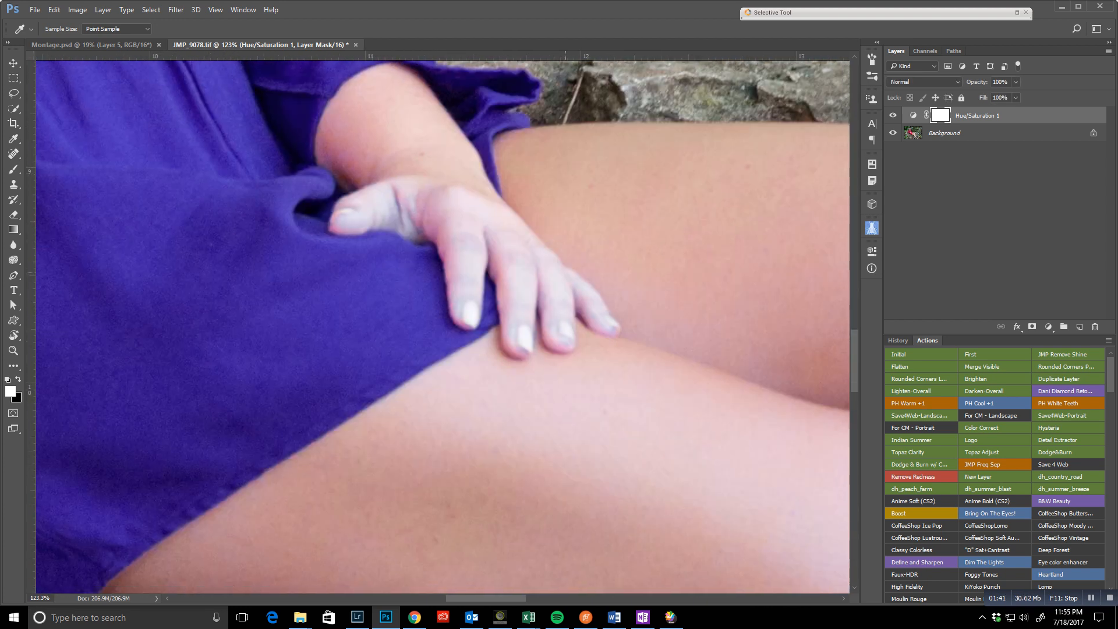
key(ctrl+0)
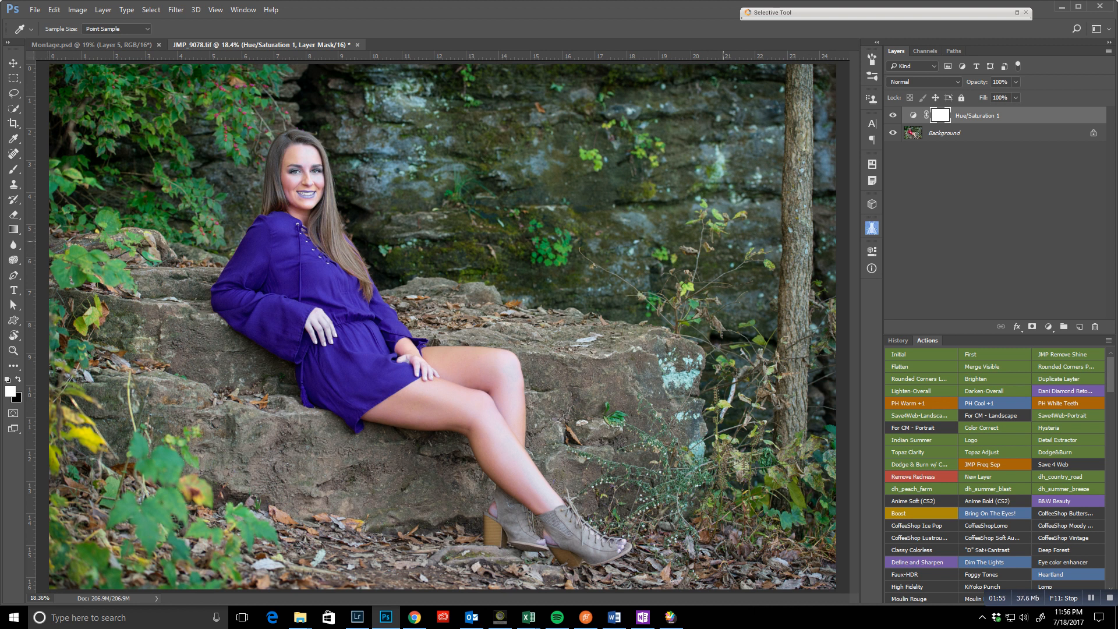
key(ctrl+i)
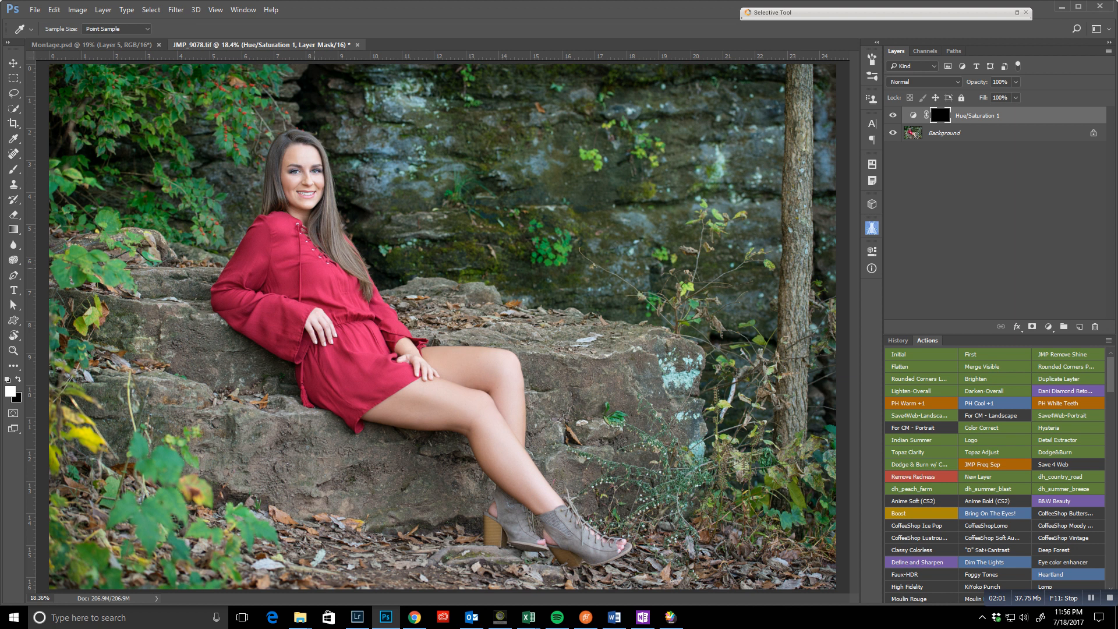
key(b)
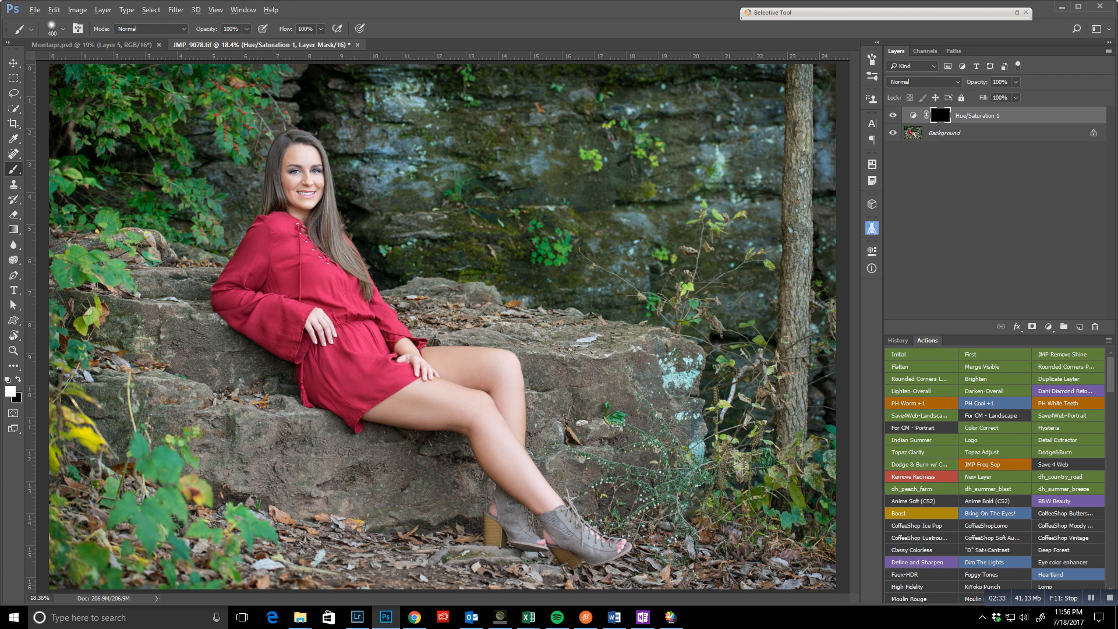
key(ctrl+i)
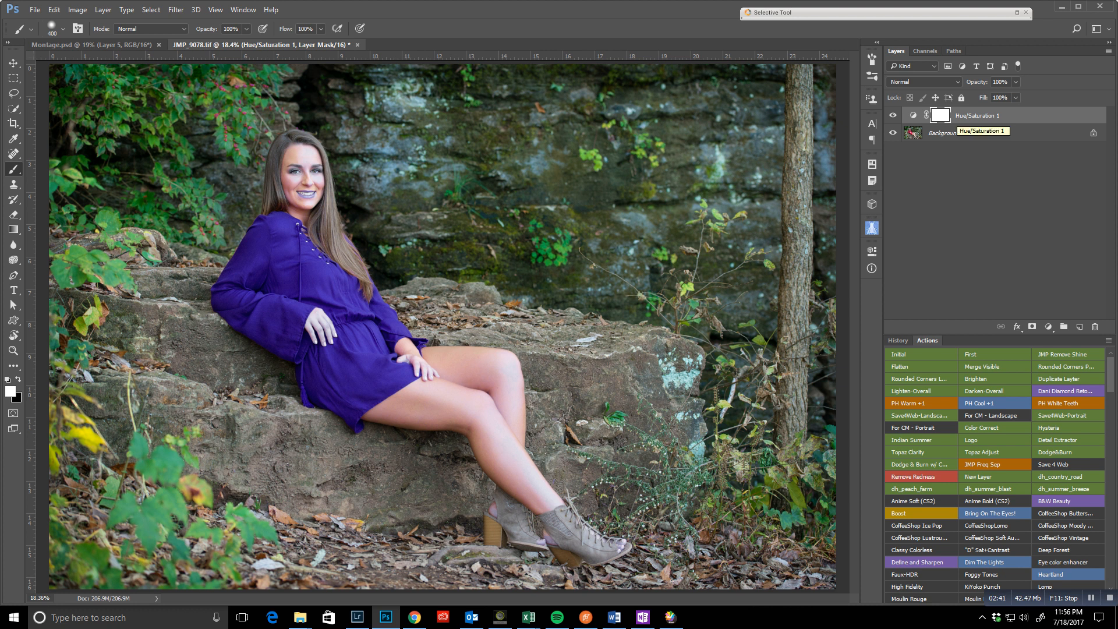
key(ctrl+i)
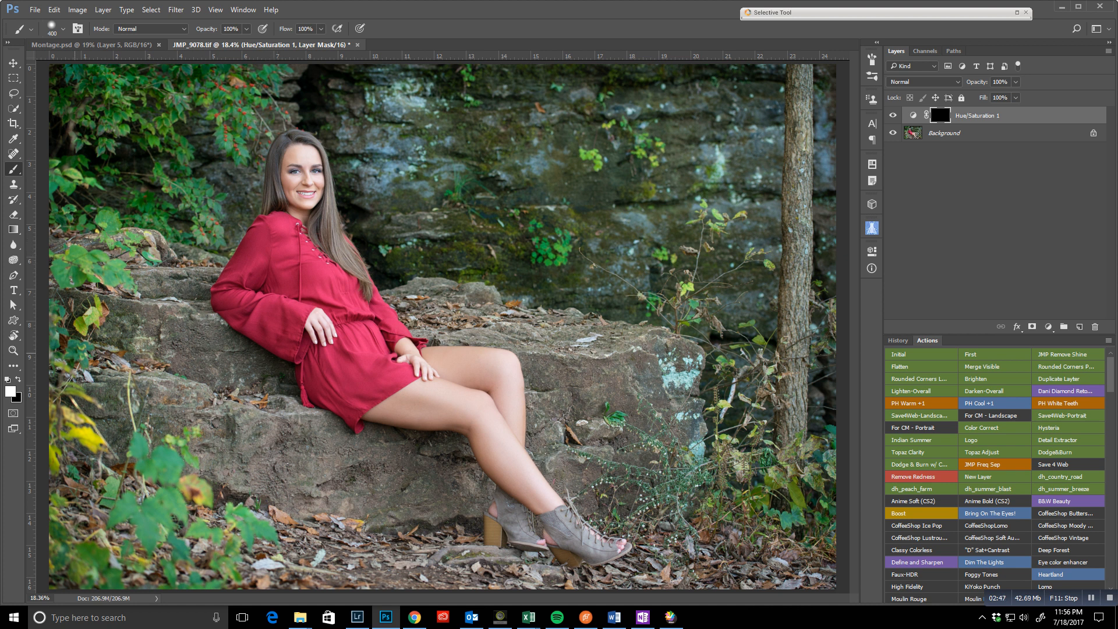
Paint white on the mask over the near sleeve and chest, and along the dress edges with a 90 px brush
mouse_move(281, 252)
mouse_down()
mouse_move(284, 338)
mouse_move(265, 340)
mouse_move(250, 291)
mouse_move(260, 240)
mouse_up()
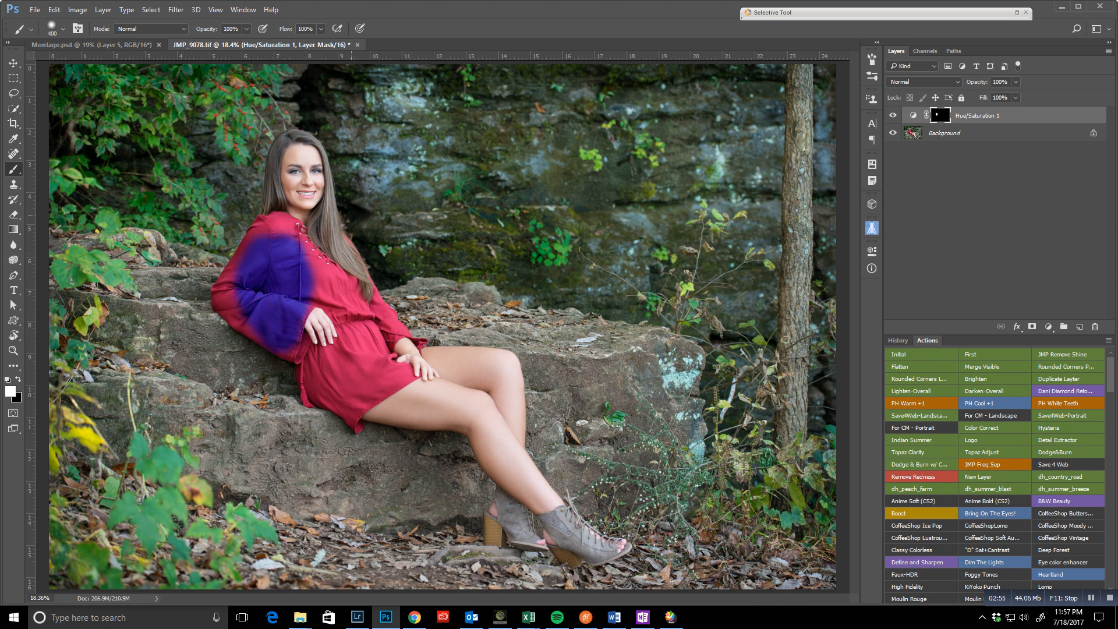
drag(382, 181, 207, 283)
key(bracketleft)
key(bracketleft)
key(bracketleft)
key(bracketleft)
key(bracketleft)
key(bracketleft)
key(bracketleft)
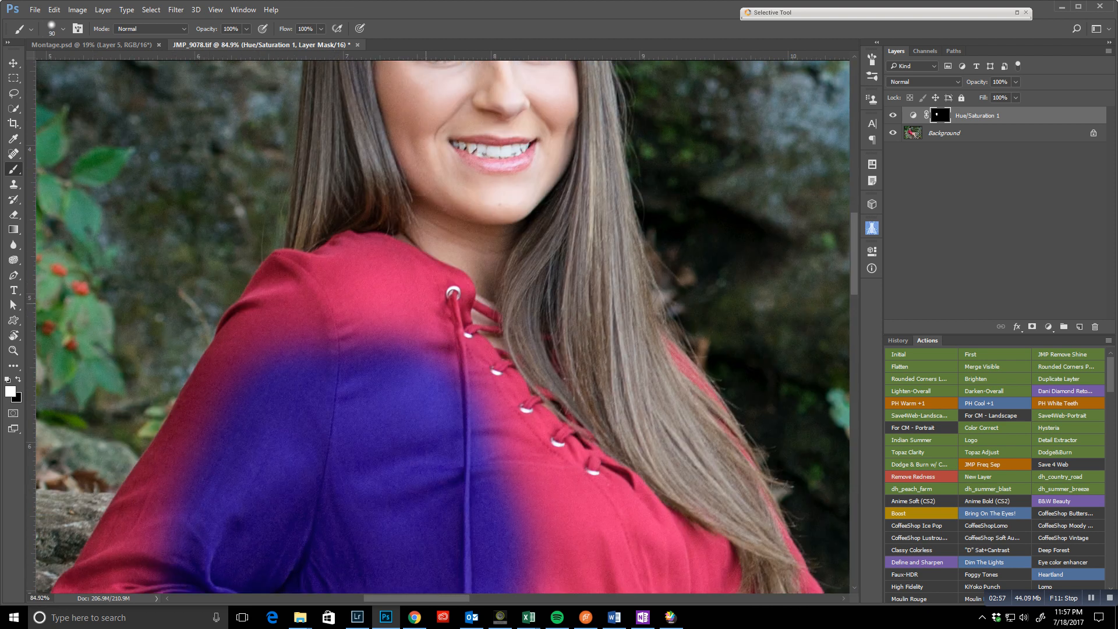
mouse_move(451, 292)
mouse_down()
mouse_move(355, 251)
mouse_move(293, 266)
mouse_move(240, 314)
mouse_move(226, 363)
mouse_up()
mouse_move(226, 362)
mouse_down()
mouse_move(392, 245)
mouse_move(263, 447)
mouse_move(237, 513)
mouse_move(294, 273)
mouse_move(295, 123)
mouse_up()
mouse_move(248, 163)
mouse_down()
mouse_move(293, 225)
mouse_move(387, 297)
mouse_move(438, 313)
mouse_move(608, 435)
mouse_move(637, 431)
mouse_move(648, 449)
mouse_move(438, 199)
mouse_move(470, 347)
mouse_move(500, 326)
mouse_move(532, 341)
mouse_move(710, 486)
mouse_move(721, 475)
mouse_move(702, 435)
mouse_move(705, 402)
mouse_up()
mouse_move(706, 402)
mouse_down()
mouse_move(546, 402)
mouse_move(784, 251)
mouse_move(782, 218)
mouse_move(714, 178)
mouse_move(709, 135)
mouse_move(676, 106)
mouse_up()
drag(675, 106, 578, 457)
mouse_move(618, 344)
mouse_down()
mouse_move(682, 283)
mouse_move(714, 295)
mouse_move(556, 105)
mouse_up()
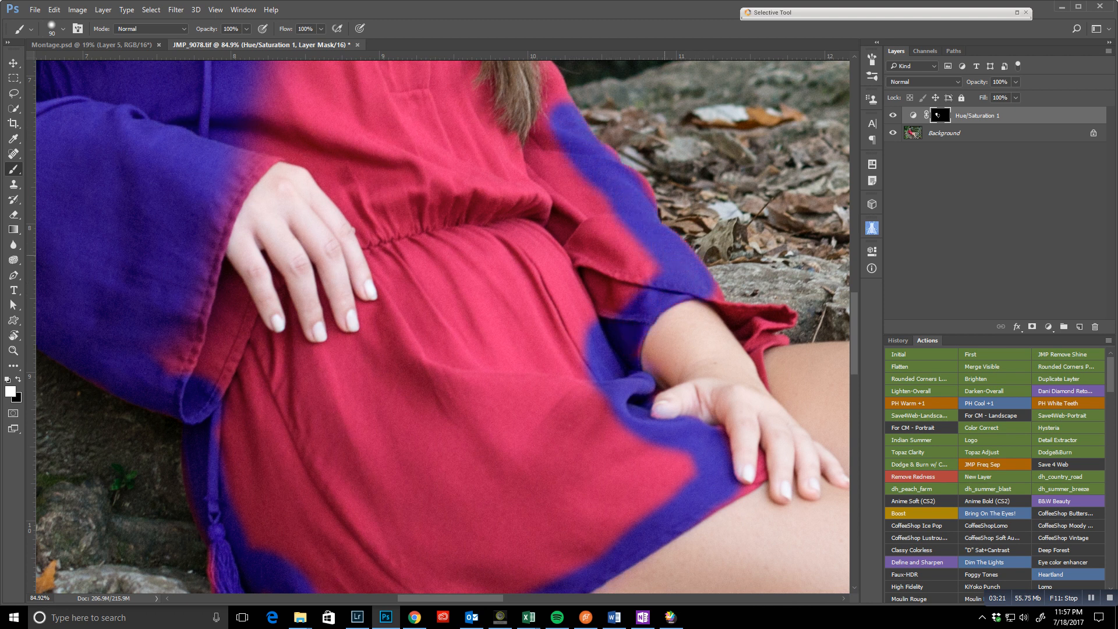
Paint white on the mask over the far sleeve's flared cuff with a 45 px brush
key(bracketleft)
key(bracketleft)
mouse_move(714, 289)
mouse_down()
mouse_move(753, 348)
mouse_move(777, 335)
mouse_move(781, 319)
mouse_move(764, 312)
mouse_move(786, 320)
mouse_up()
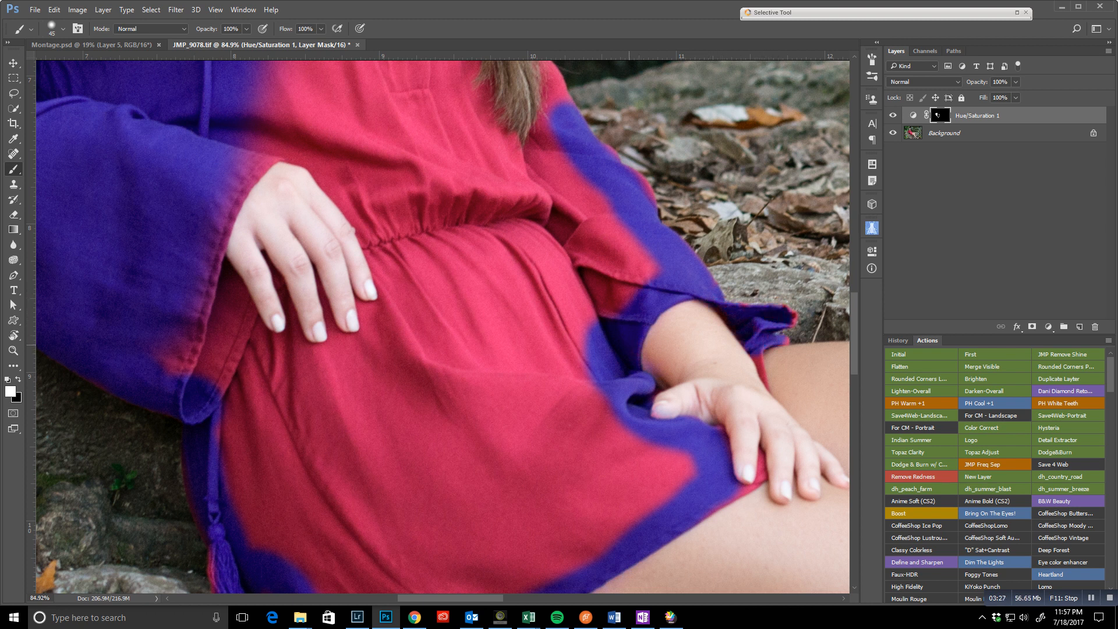
mouse_move(644, 274)
mouse_down()
mouse_move(568, 155)
mouse_move(594, 364)
mouse_up()
Enlarge the brush and paint white on the mask over the remaining red areas of the near sleeve, shoulder and bodice
key(bracketright)
drag(494, 264, 308, 139)
mouse_move(316, 179)
mouse_down()
mouse_move(365, 289)
mouse_move(396, 267)
mouse_move(268, 138)
mouse_move(271, 92)
mouse_move(136, 96)
mouse_move(89, 160)
mouse_up()
drag(199, 232, 369, 224)
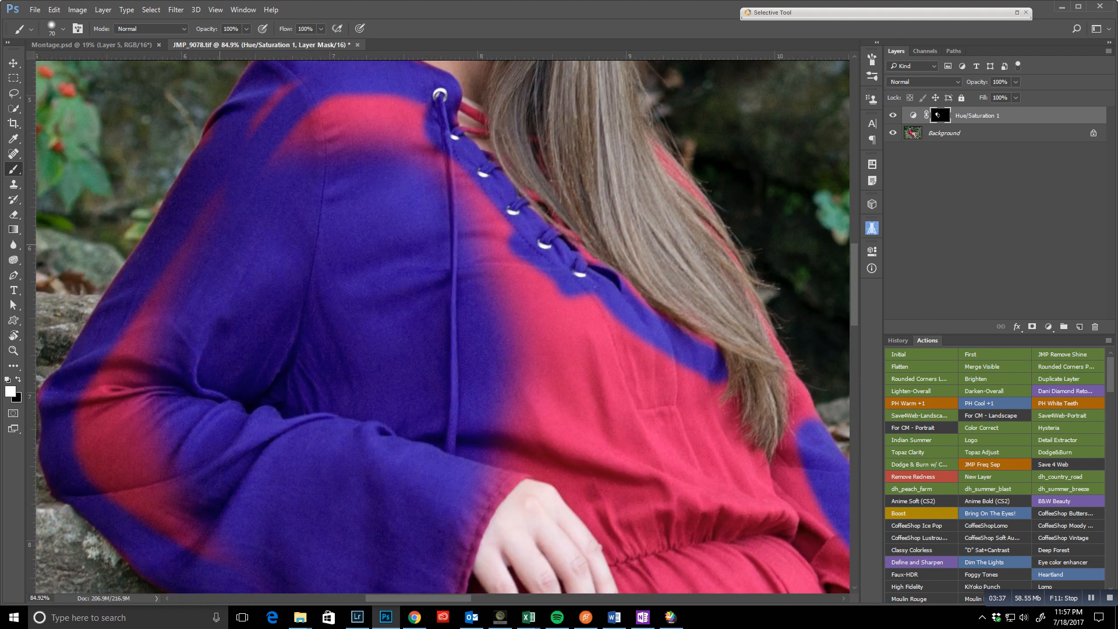
key(bracketright)
key(bracketright)
key(bracketright)
key(bracketright)
mouse_move(216, 201)
mouse_down()
mouse_move(100, 437)
mouse_move(211, 545)
mouse_move(161, 382)
mouse_up()
mouse_move(303, 137)
mouse_down()
mouse_move(314, 125)
mouse_move(240, 130)
mouse_up()
mouse_move(350, 119)
mouse_down()
mouse_move(443, 169)
mouse_move(507, 274)
mouse_move(495, 472)
mouse_move(527, 288)
mouse_move(691, 444)
mouse_up()
Paint white on the mask over the remaining red areas of the skirt and waist with a 250 px brush
key(bracketright)
mouse_move(618, 401)
mouse_down()
mouse_move(408, 134)
mouse_move(536, 402)
mouse_move(540, 494)
mouse_move(455, 292)
mouse_move(403, 439)
mouse_move(367, 495)
mouse_move(553, 361)
mouse_move(583, 279)
mouse_move(527, 152)
mouse_move(536, 105)
mouse_move(372, 361)
mouse_move(280, 407)
mouse_move(211, 303)
mouse_move(169, 169)
mouse_move(192, 163)
mouse_move(303, 268)
mouse_move(349, 175)
mouse_up()
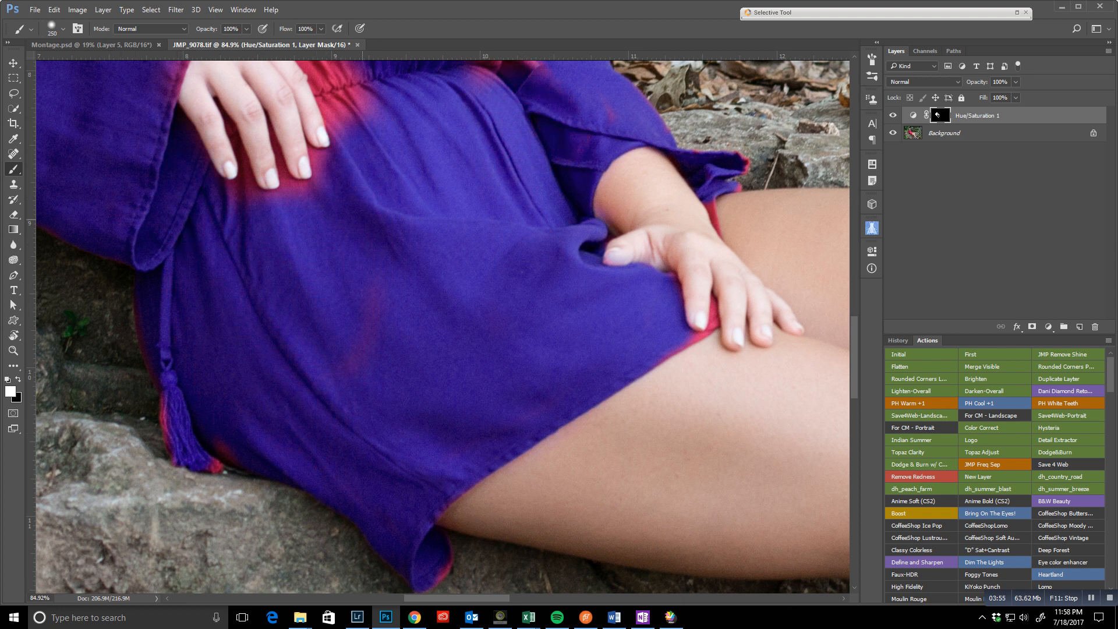
drag(339, 363, 395, 538)
mouse_move(419, 283)
mouse_down()
mouse_move(317, 151)
mouse_move(240, 171)
mouse_move(204, 219)
mouse_move(224, 326)
mouse_move(344, 402)
mouse_move(452, 329)
mouse_up()
drag(516, 233, 573, 249)
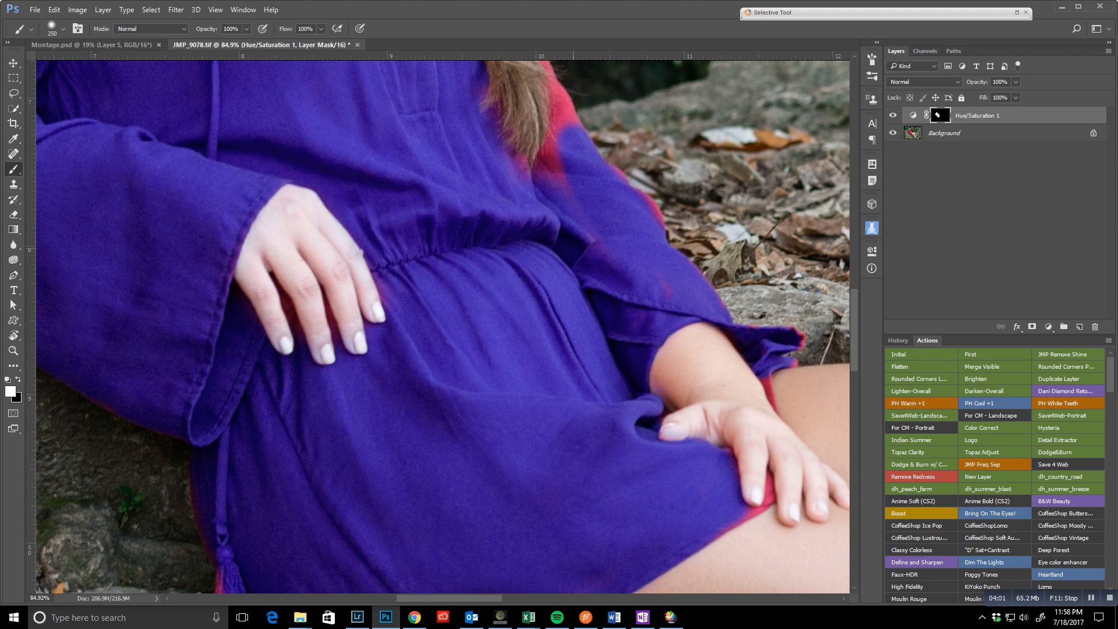
Paint white on the mask along the outer edge of the far sleeve and beside the hair with a 50 px brush
scroll(618, 281, up, 5)
key(bracketleft)
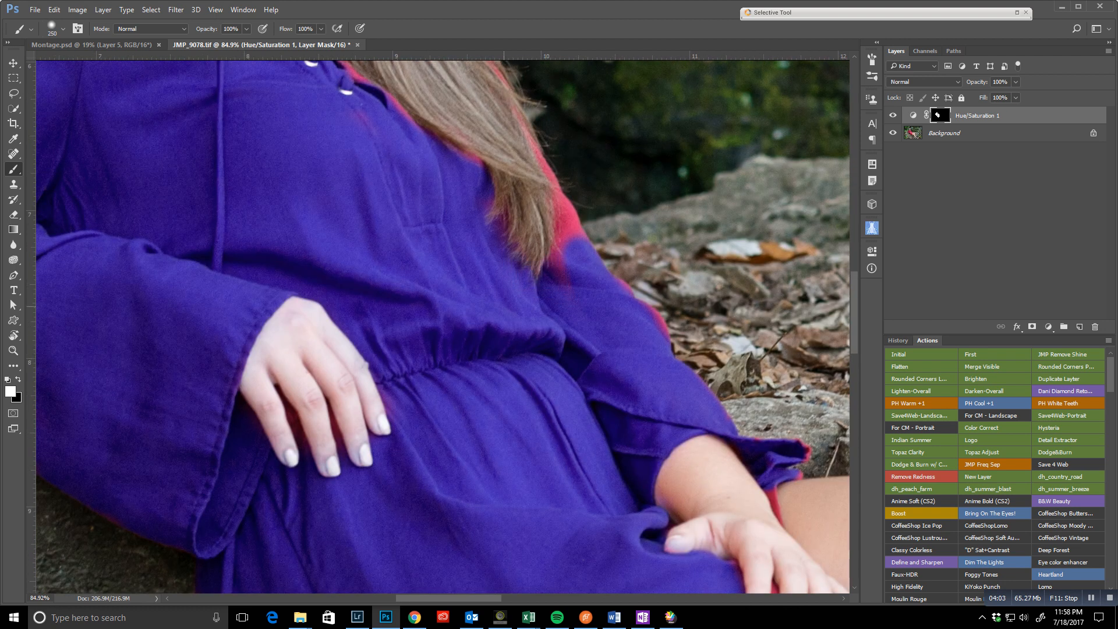
key(bracketleft)
key(bracketleft)
key(bracketleft)
key(bracketleft)
key(bracketleft)
mouse_move(561, 279)
mouse_down()
mouse_move(573, 227)
mouse_move(550, 175)
mouse_up()
drag(628, 289, 658, 326)
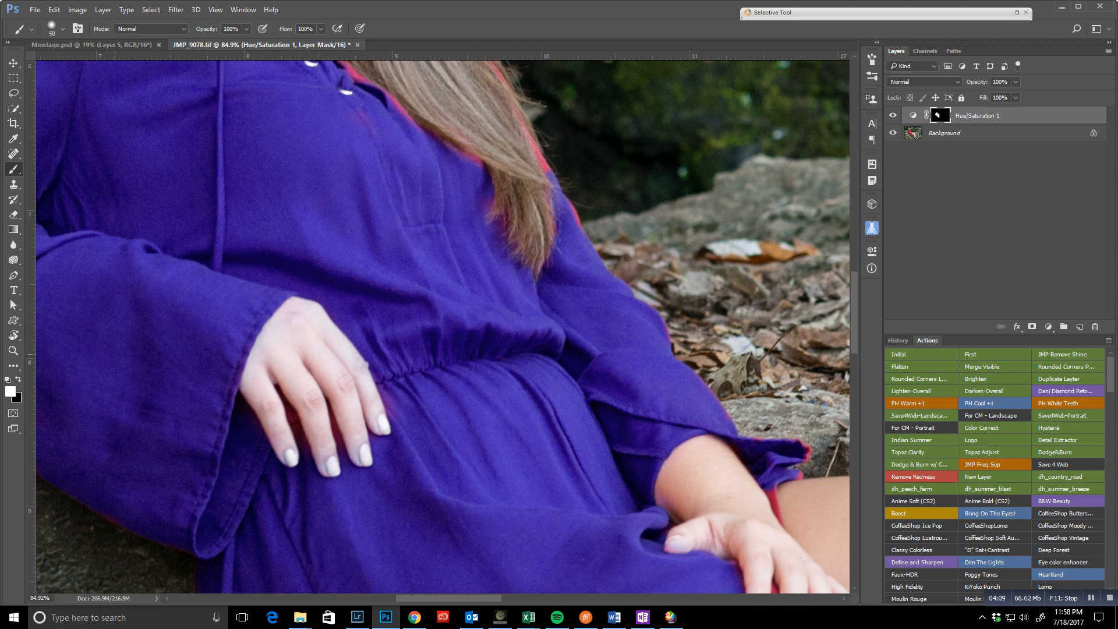
key(x)
key(x)
Check the mask's coverage of the dress with the red mask overlay on and off, with the brush enlarged to 250 px
key(ctrl+0)
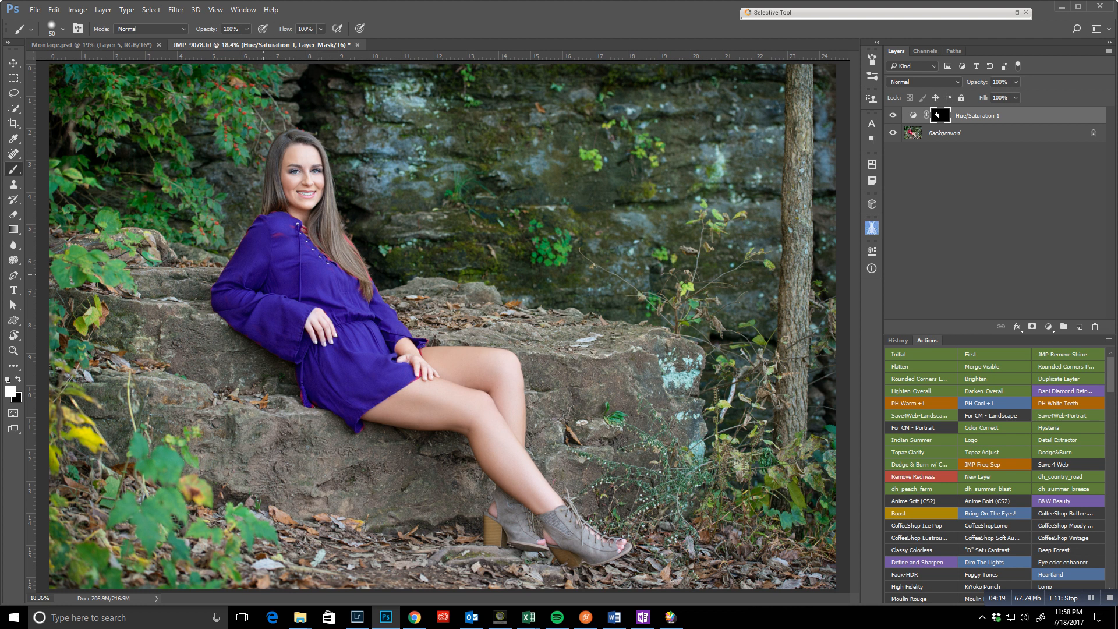
key(bracketright)
key(bracketright)
key(bracketright)
key(bracketright)
key(bracketright)
key(bracketright)
key(bracketright)
key(bracketright)
key(x)
key(backslash)
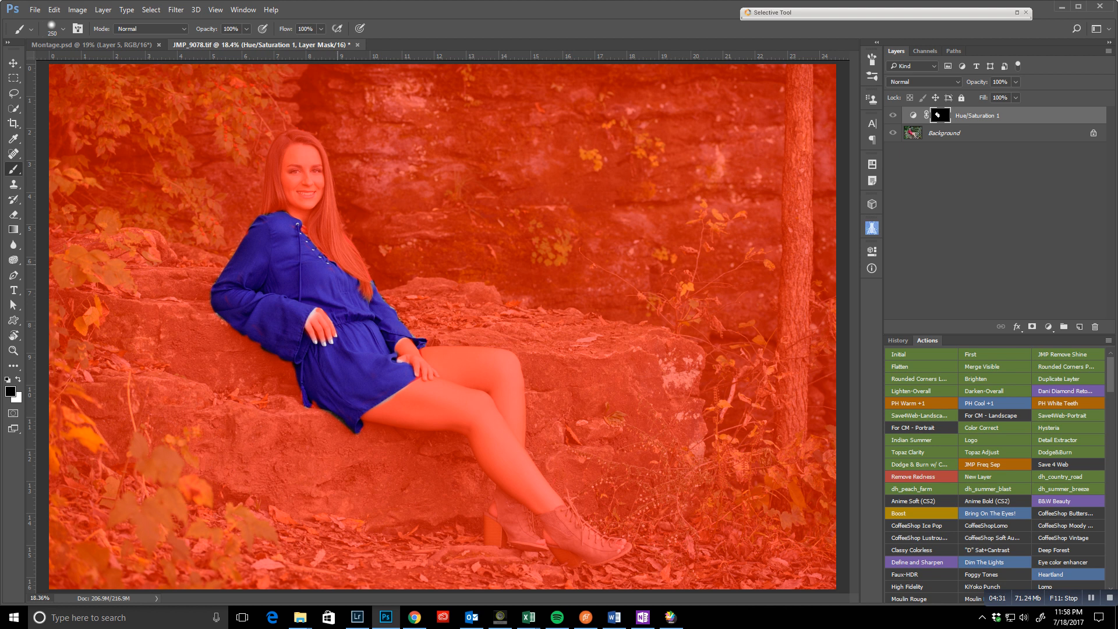
key(backslash)
key(x)
key(backslash)
key(x)
key(backslash)
key(x)
key(backslash)
key(x)
key(backslash)
key(x)
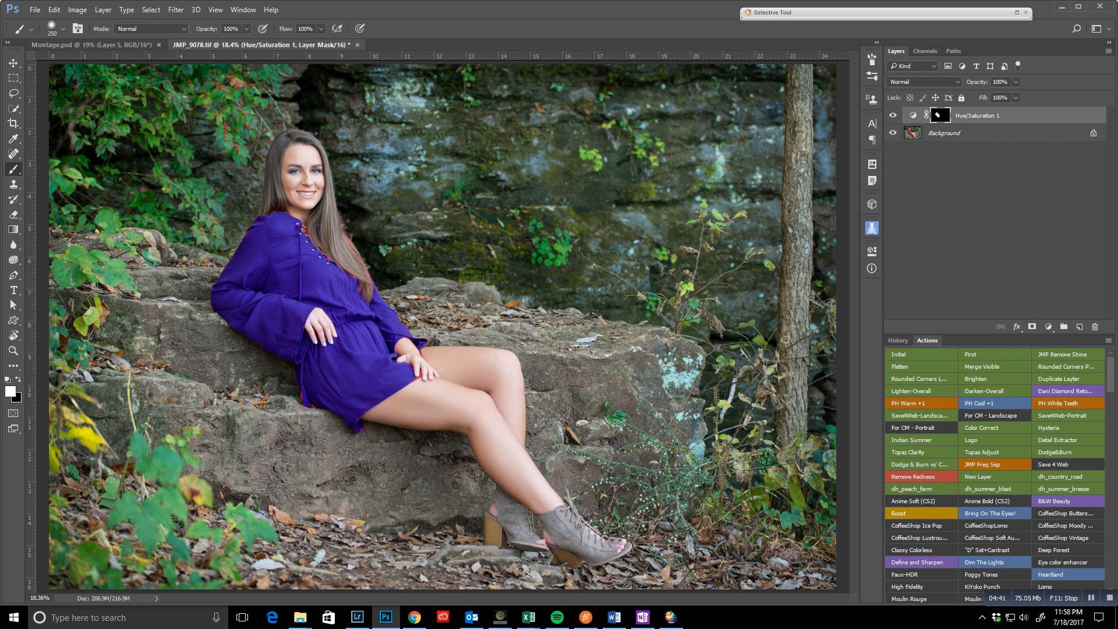
Try the Hue/Saturation layer at 90% opacity and set it back to 100%
click(1000, 82)
text(90)
key(BackSpace)
key(BackSpace)
text(100)
key(BackSpace)
key(BackSpace)
key(BackSpace)
text(90)
key(BackSpace)
key(BackSpace)
text(100)
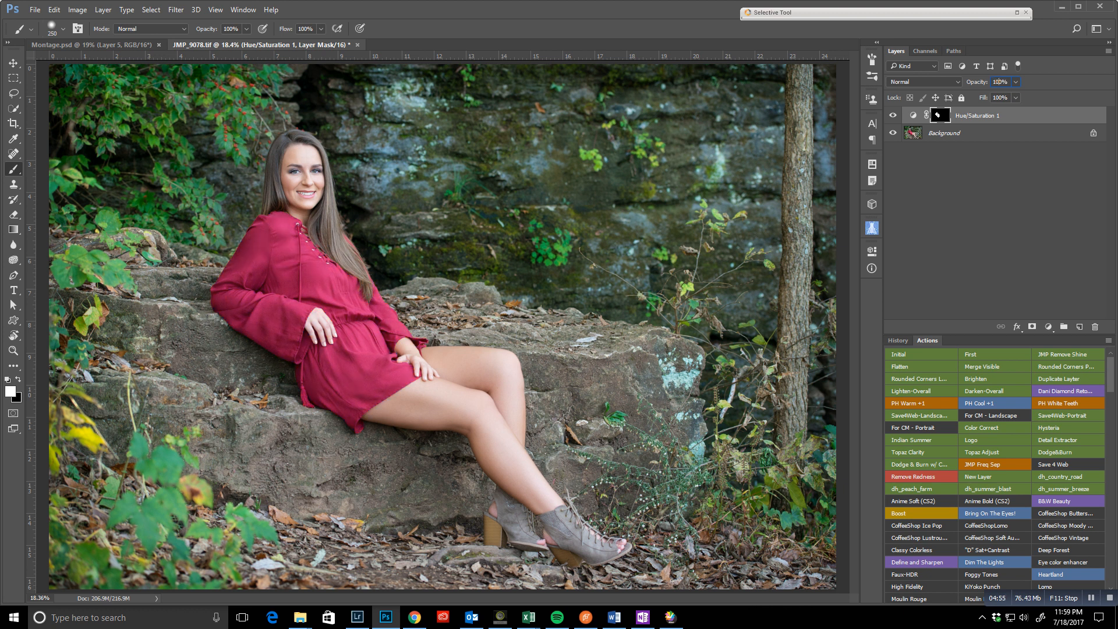
text(0)
key(Return)
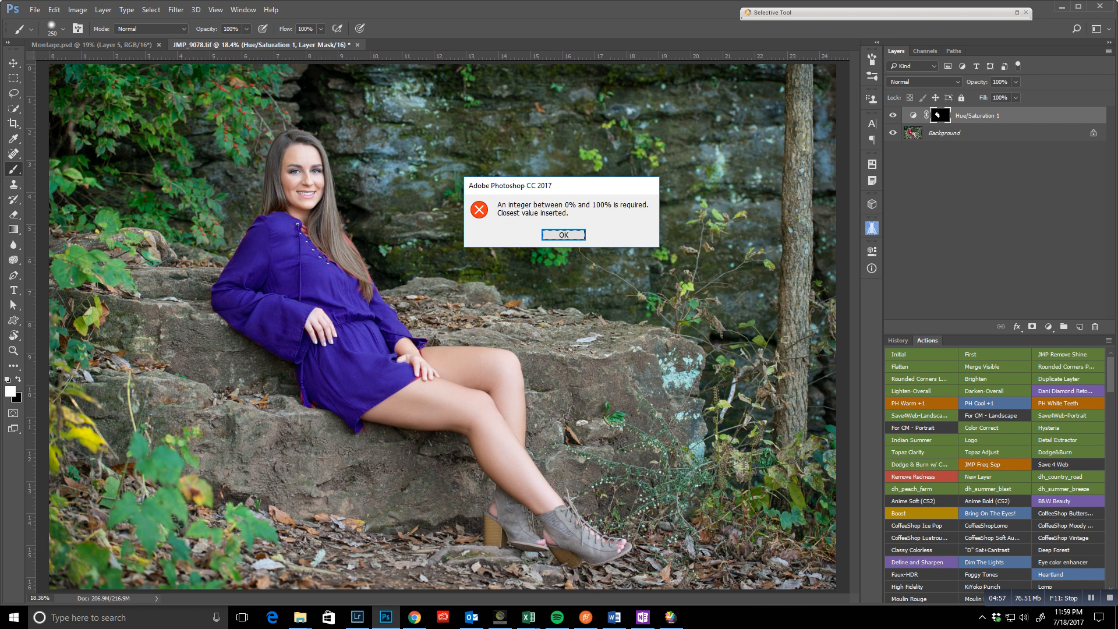
click(563, 235)
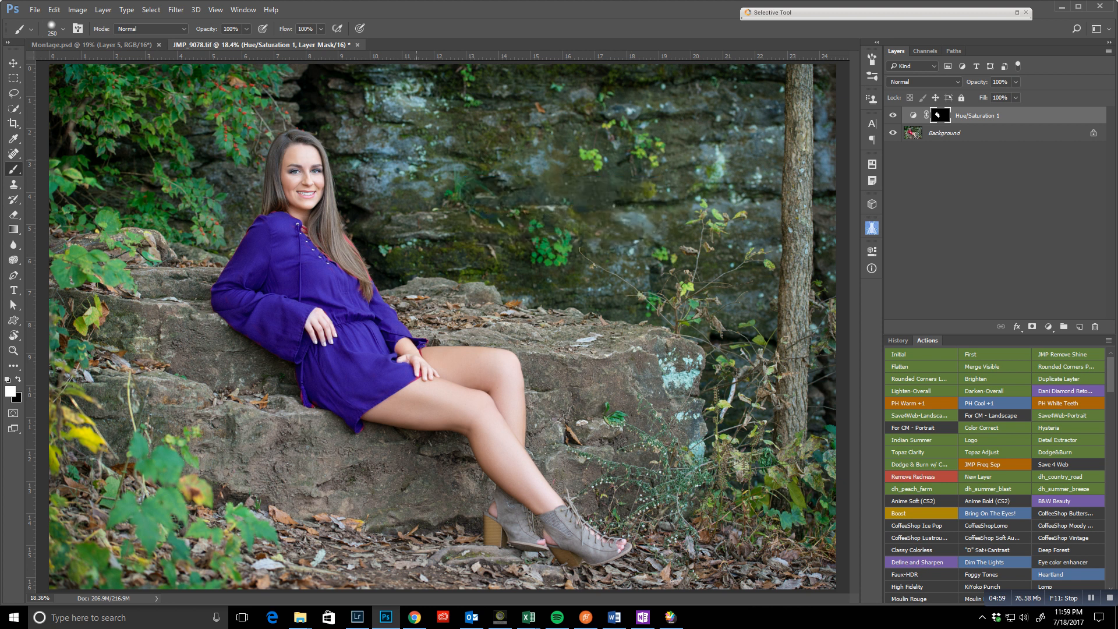
Set the Hue/Saturation layer's Master hue to -34 to turn the masked dress blue
scroll(247, 175, up, 5)
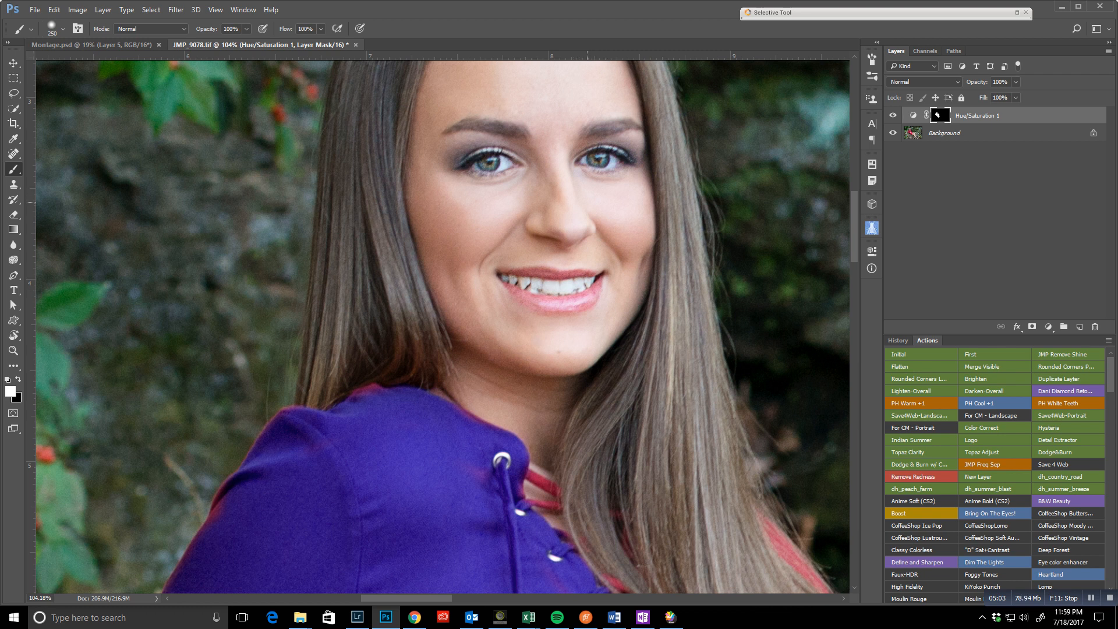
drag(452, 508, 399, 281)
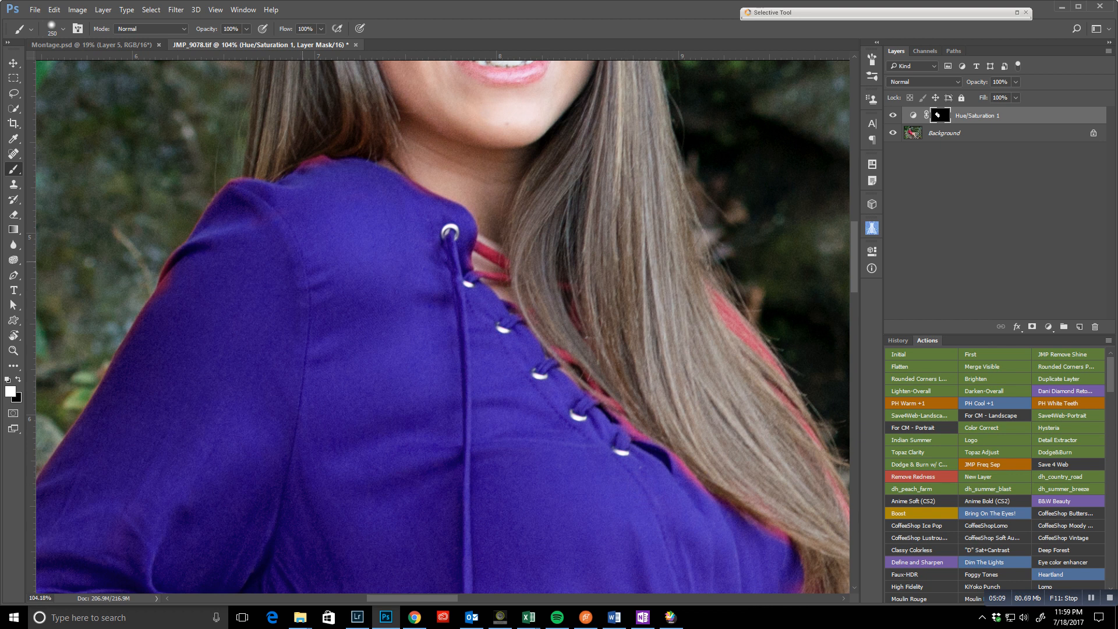
key(ctrl+0)
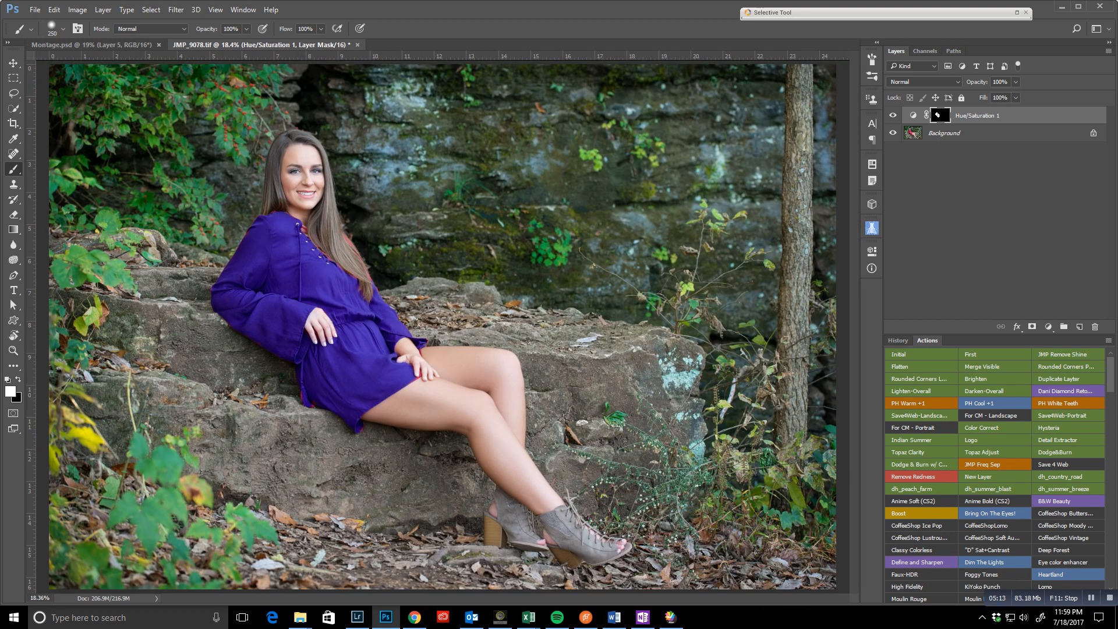
double_click(912, 116)
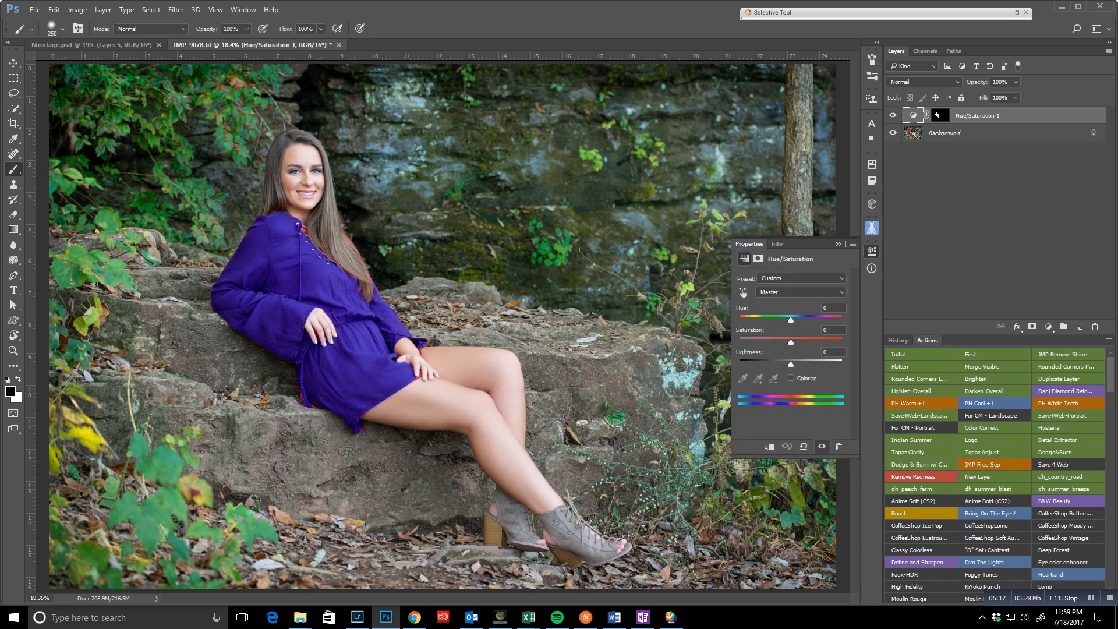
mouse_move(790, 320)
mouse_down()
mouse_move(760, 320)
mouse_move(773, 320)
mouse_up()
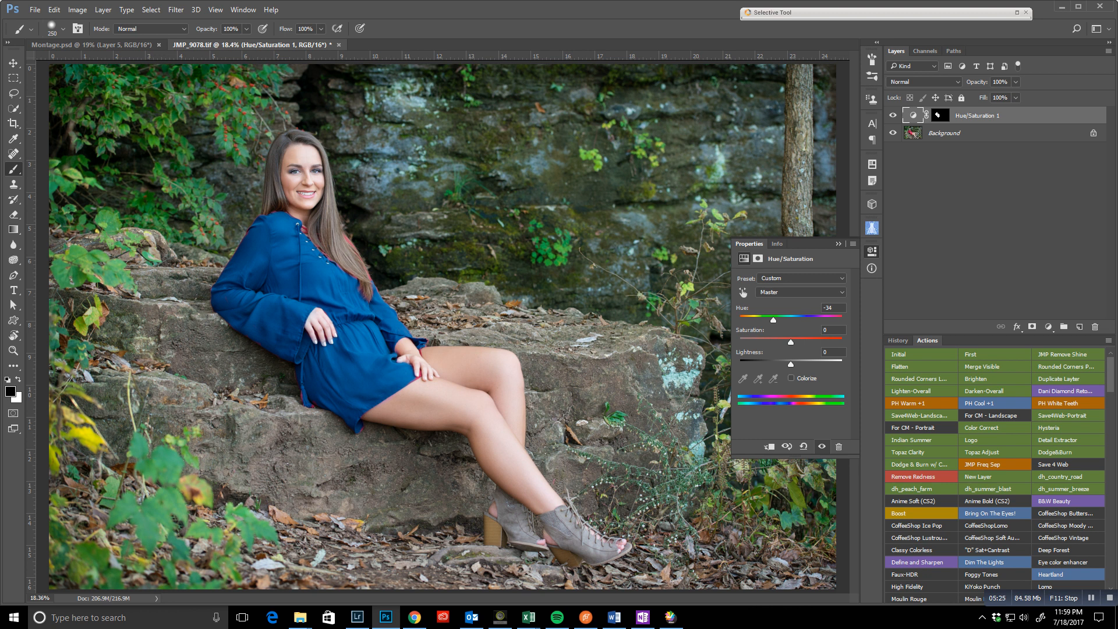
click(872, 251)
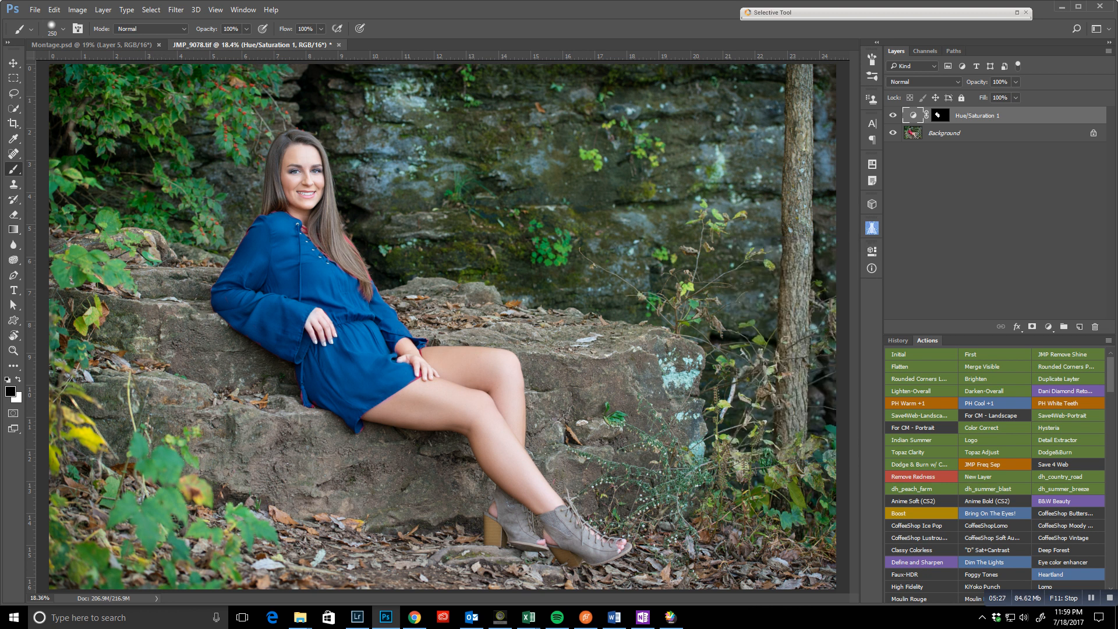
Display the layer mask on its own and try filling the black gap over the near hand with white
alt+click(940, 115)
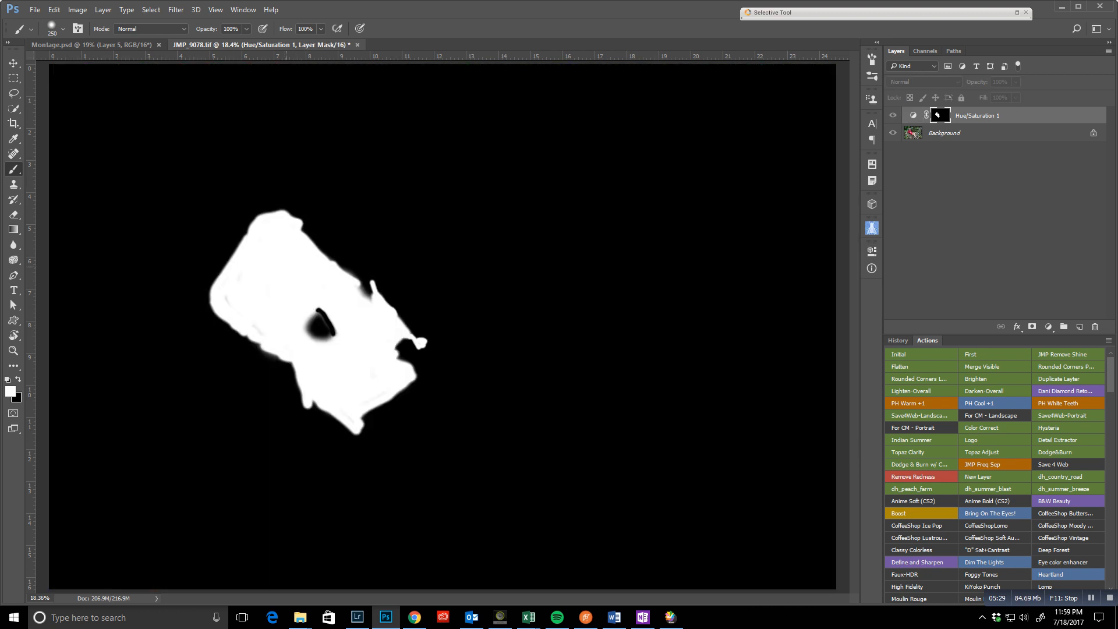
mouse_move(319, 315)
mouse_down()
mouse_move(329, 325)
mouse_move(318, 331)
mouse_move(334, 330)
mouse_up()
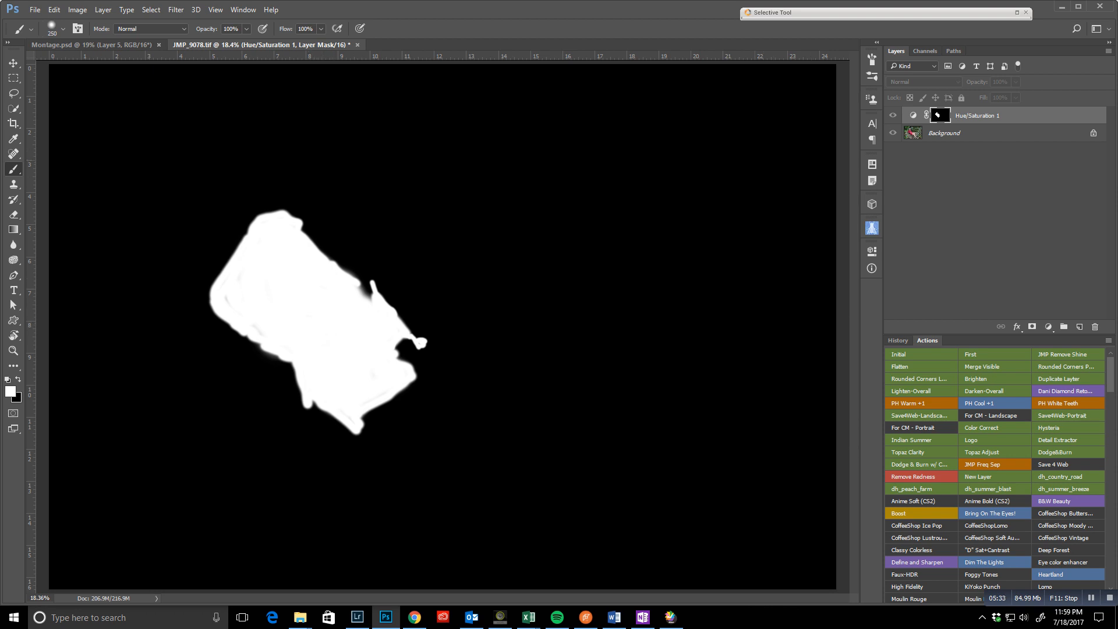
alt+click(940, 115)
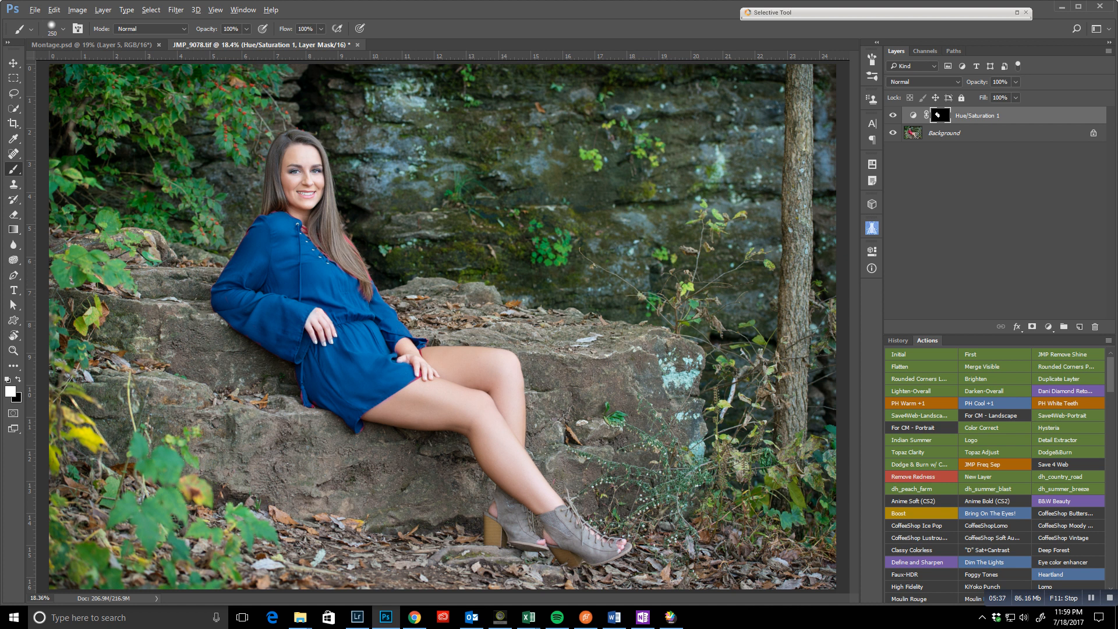
Try a curved white stroke on the mask outside the dress area and undo it
alt+click(938, 115)
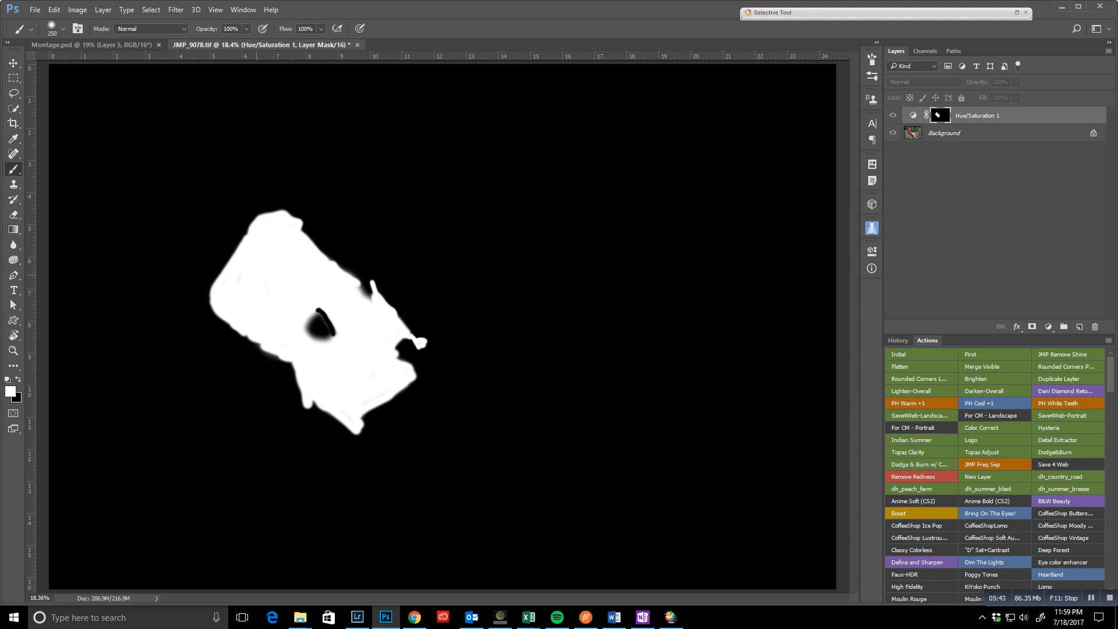
drag(161, 358, 351, 468)
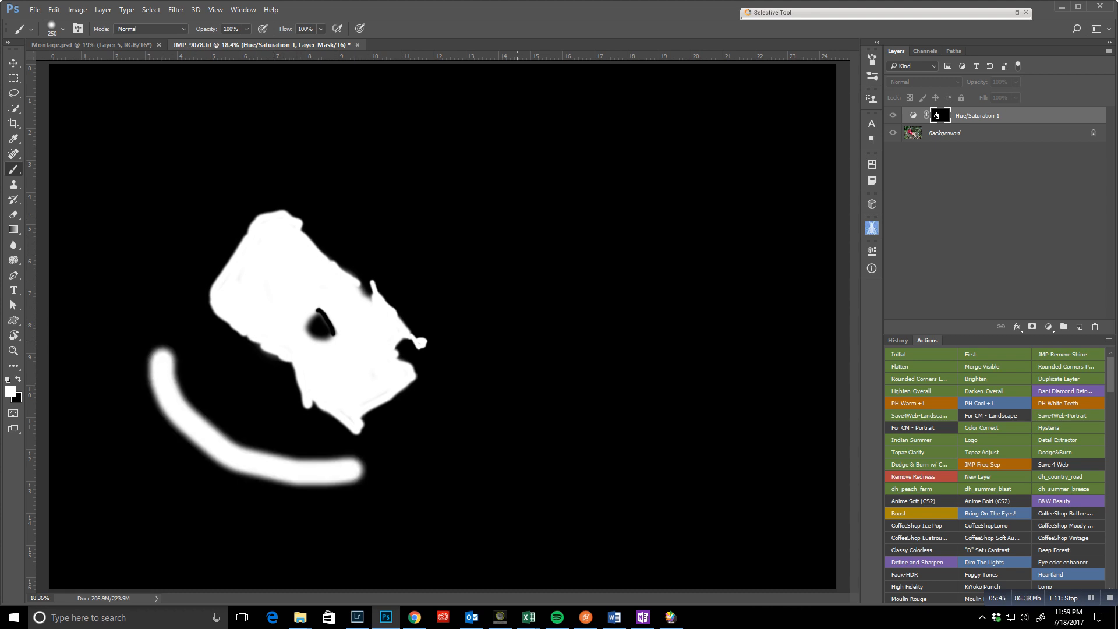
key(ctrl+z)
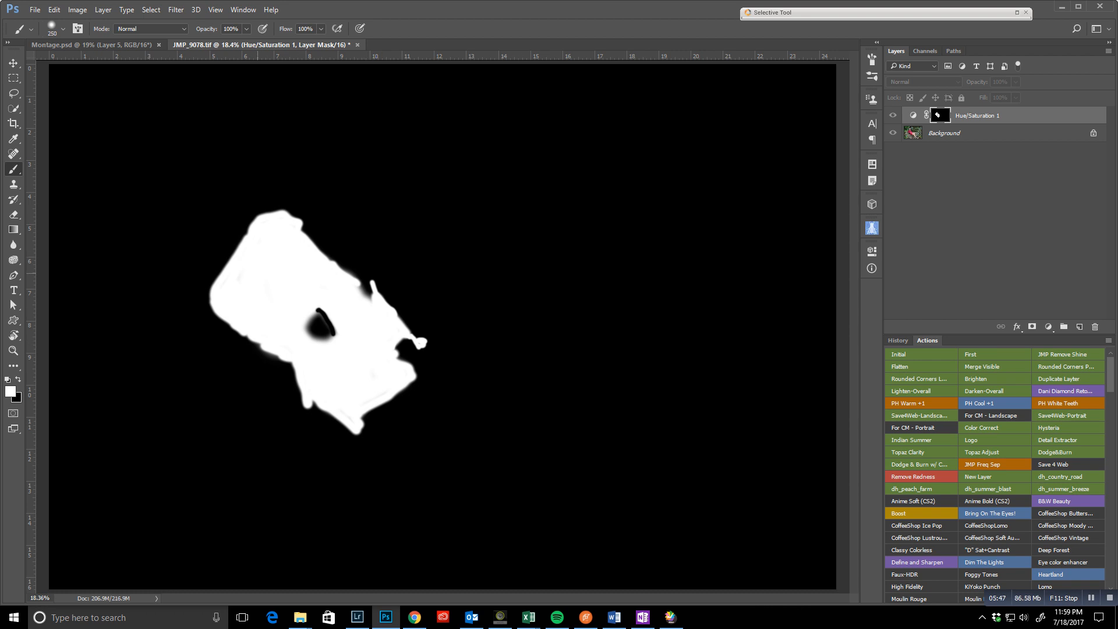
alt+click(940, 115)
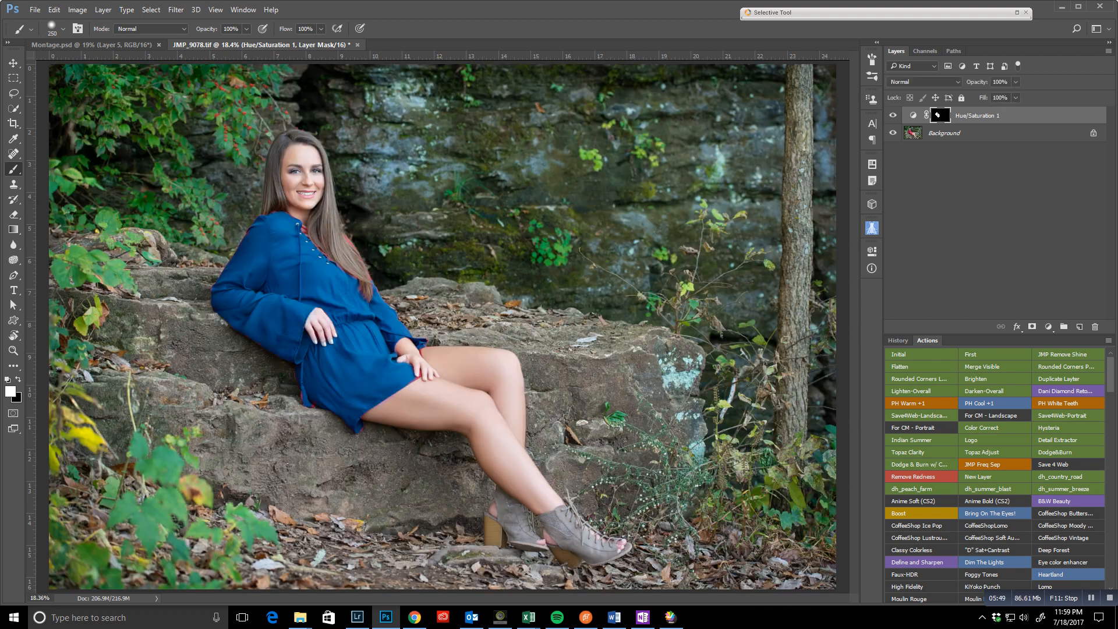
Set the Hue/Saturation layer's Master hue to -85, saturation to +20 and lightness to +3 to turn the dress green
double_click(912, 116)
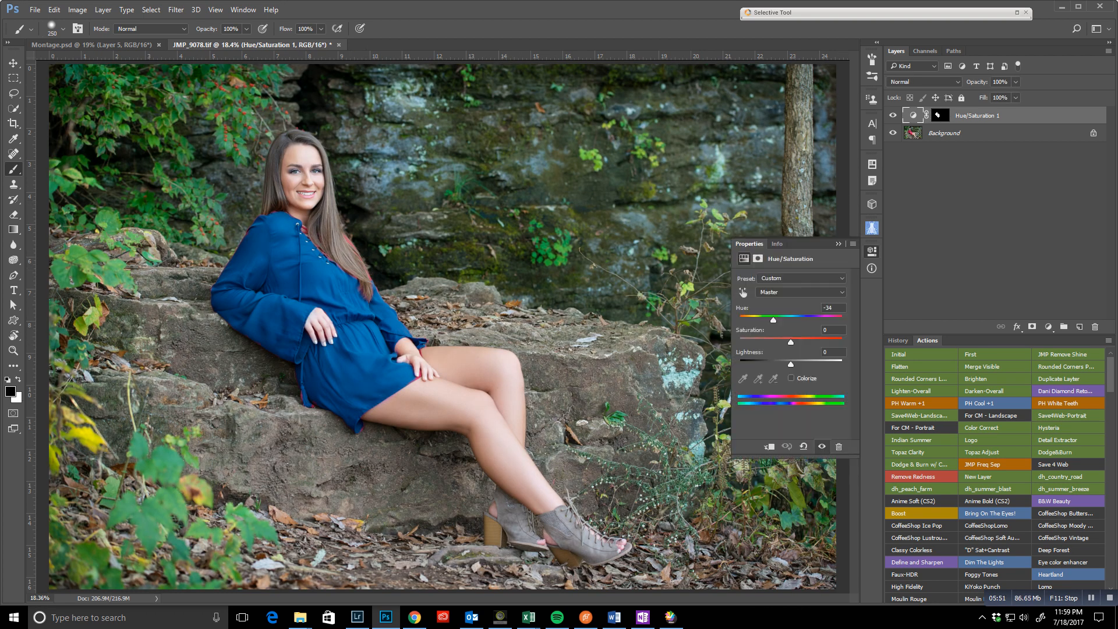
drag(774, 321, 792, 364)
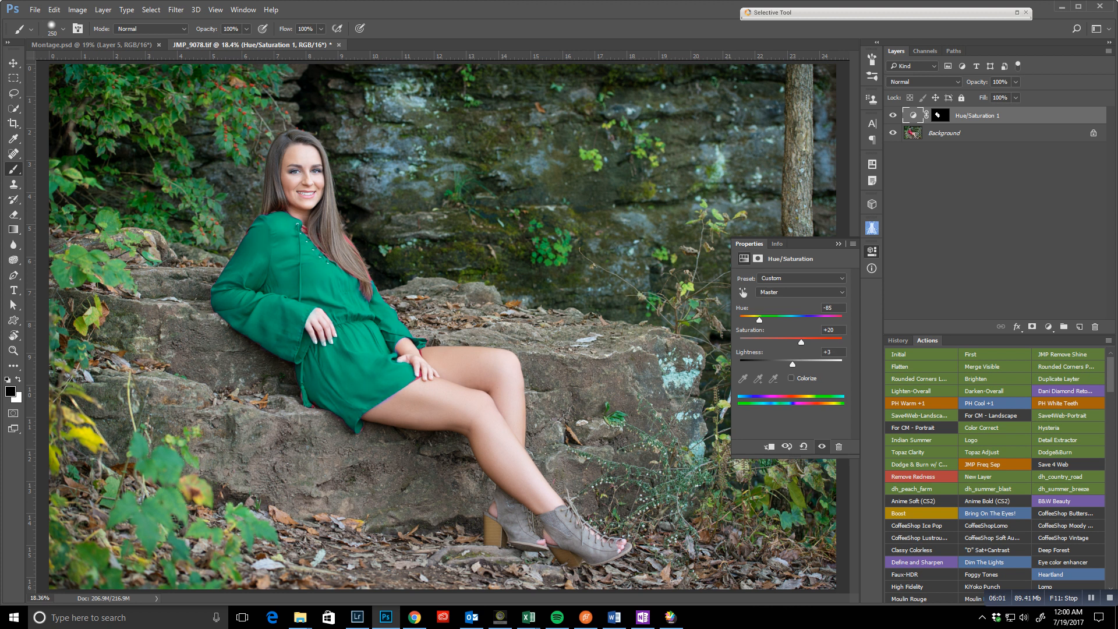
click(838, 244)
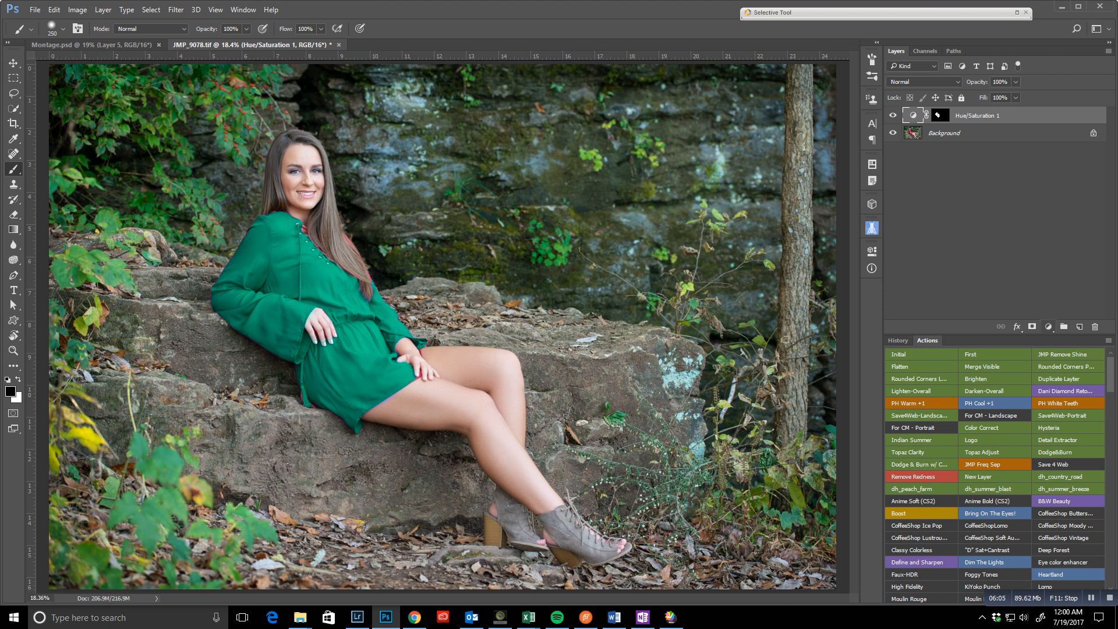
Add a second Hue/Saturation adjustment layer, limit it to Reds and activate its colour-sampling eyedropper
click(1049, 327)
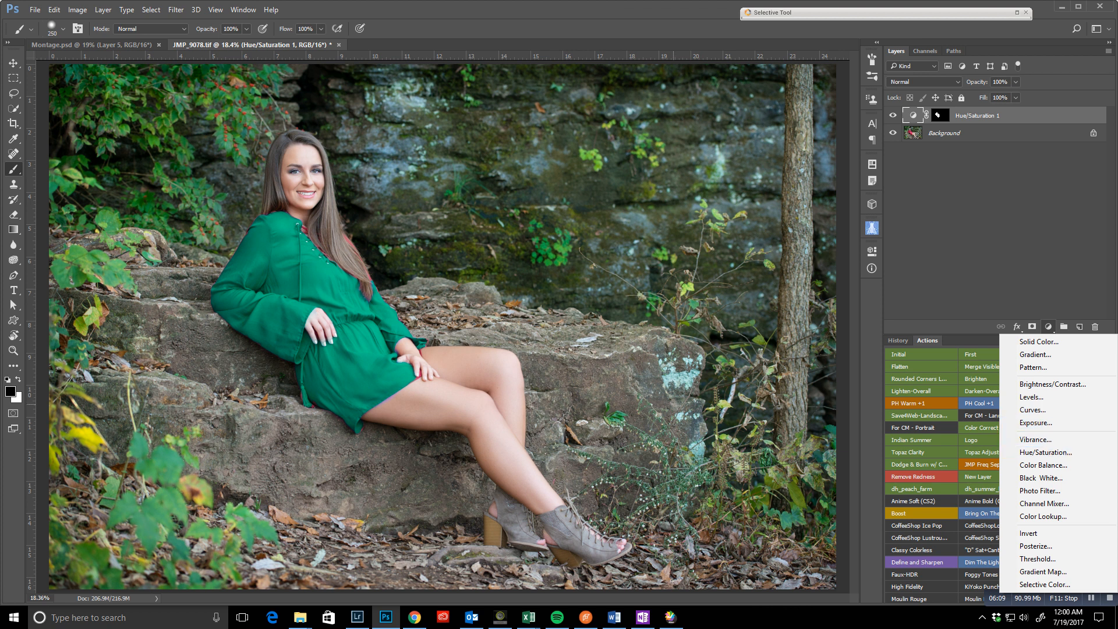
click(1046, 452)
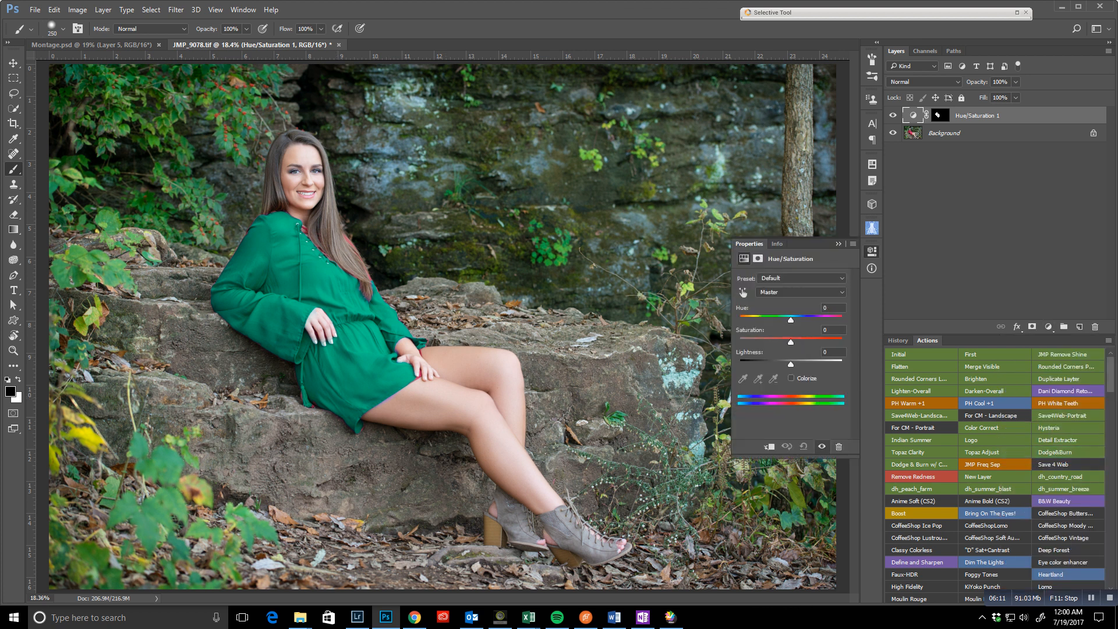
click(801, 291)
click(801, 310)
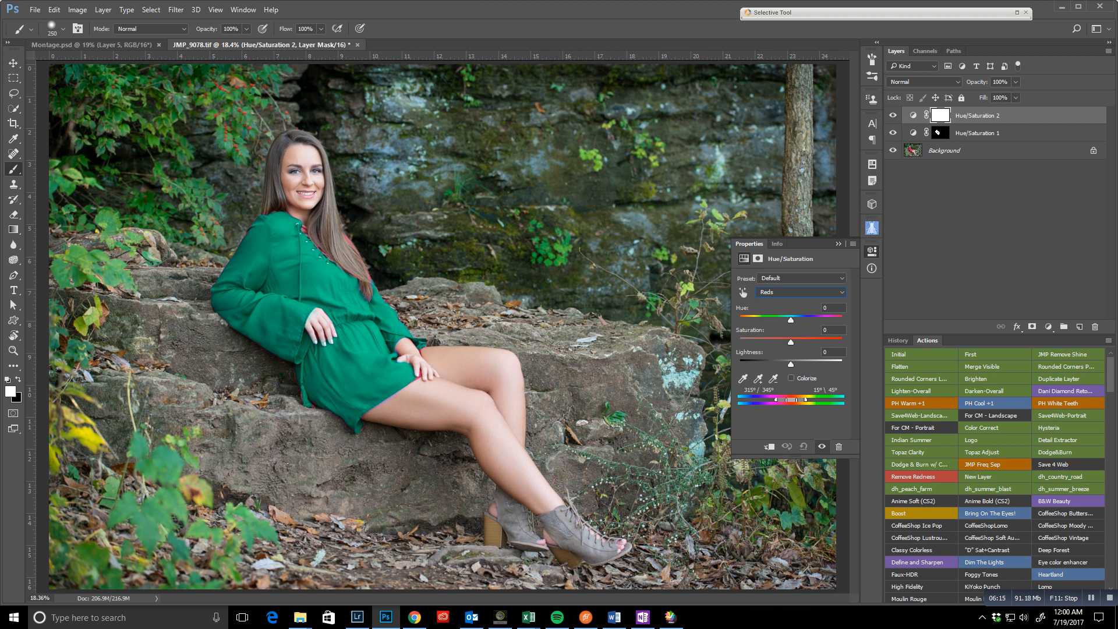
click(743, 379)
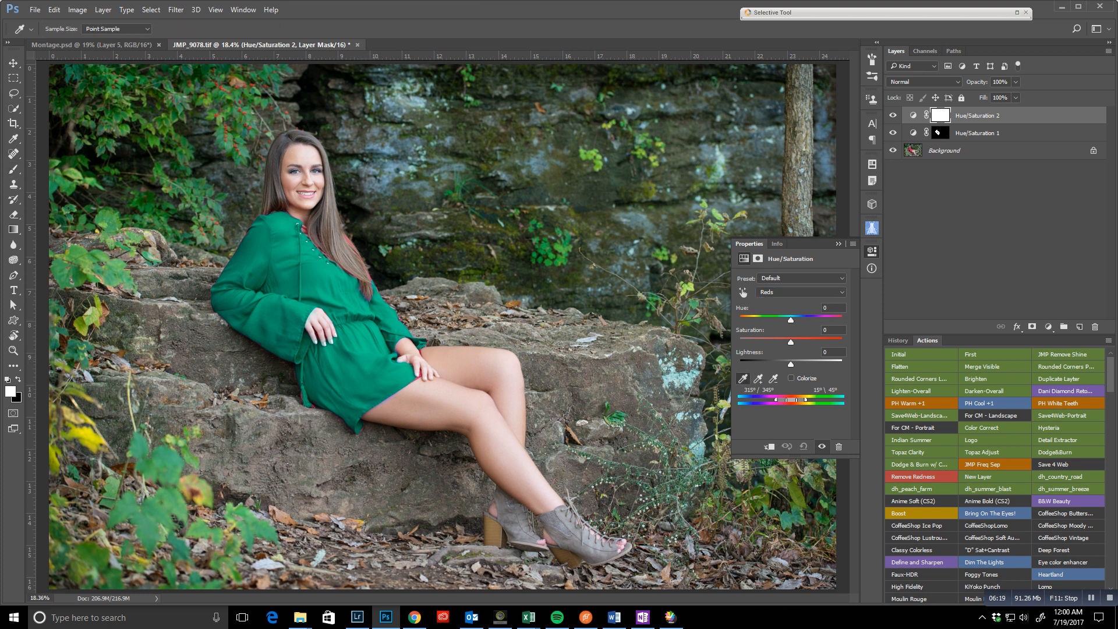
Delete both Hue/Saturation adjustment layers, leaving only the original Background
click(838, 243)
mouse_move(1013, 116)
mouse_down()
mouse_move(1071, 311)
mouse_move(1095, 326)
mouse_up()
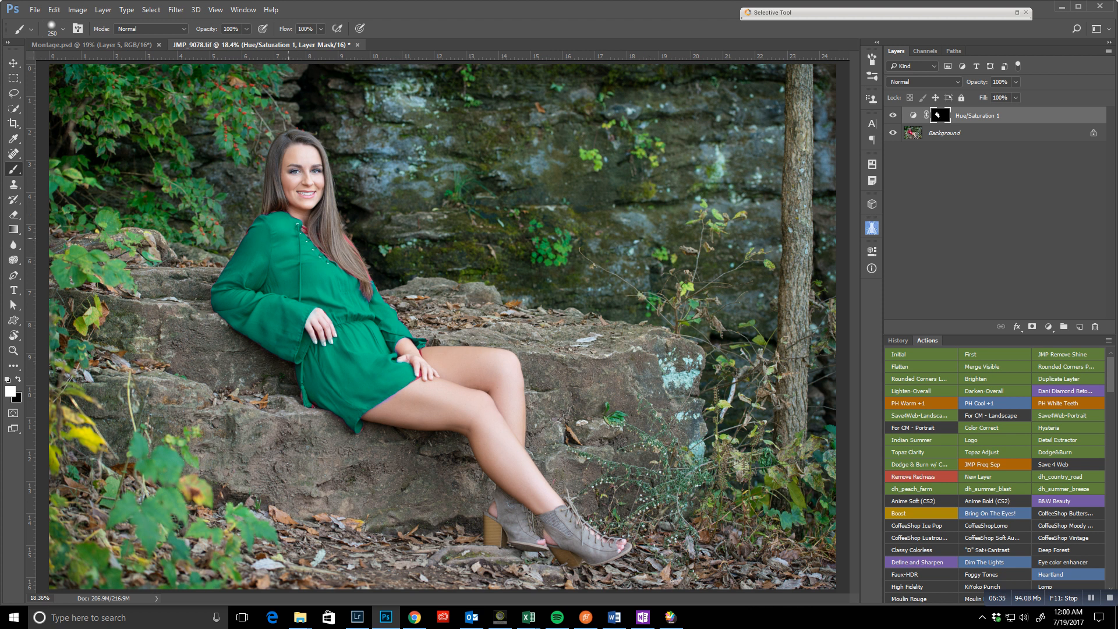
drag(979, 116, 1095, 327)
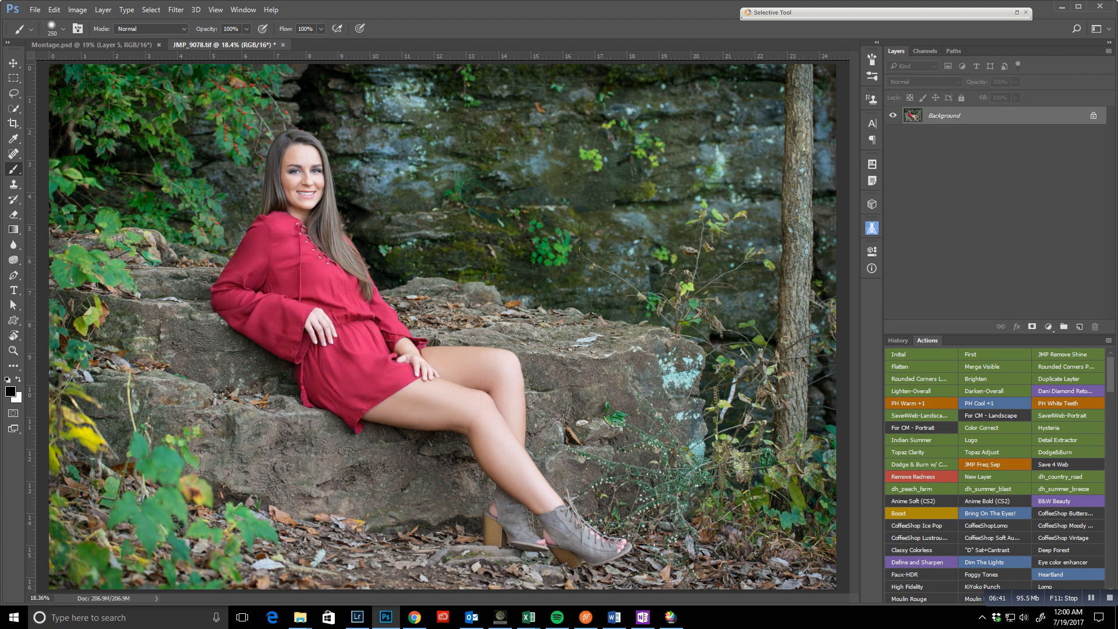
Add a Hue/Saturation adjustment layer limited to Greens and sample the large green leaves in the foreground as its target colour
click(1049, 327)
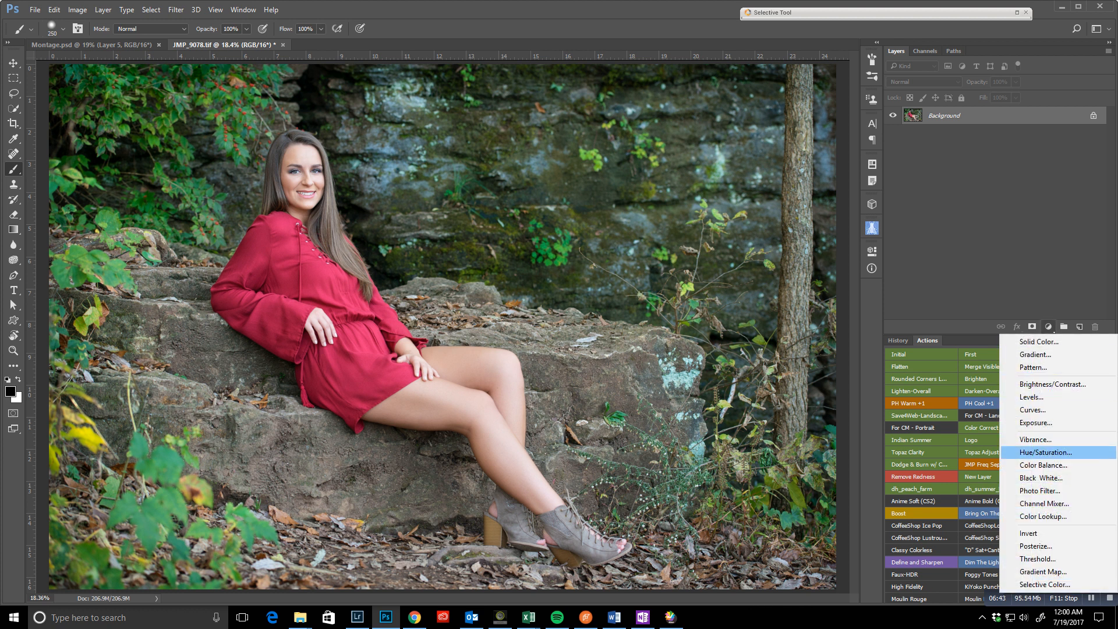
click(1046, 452)
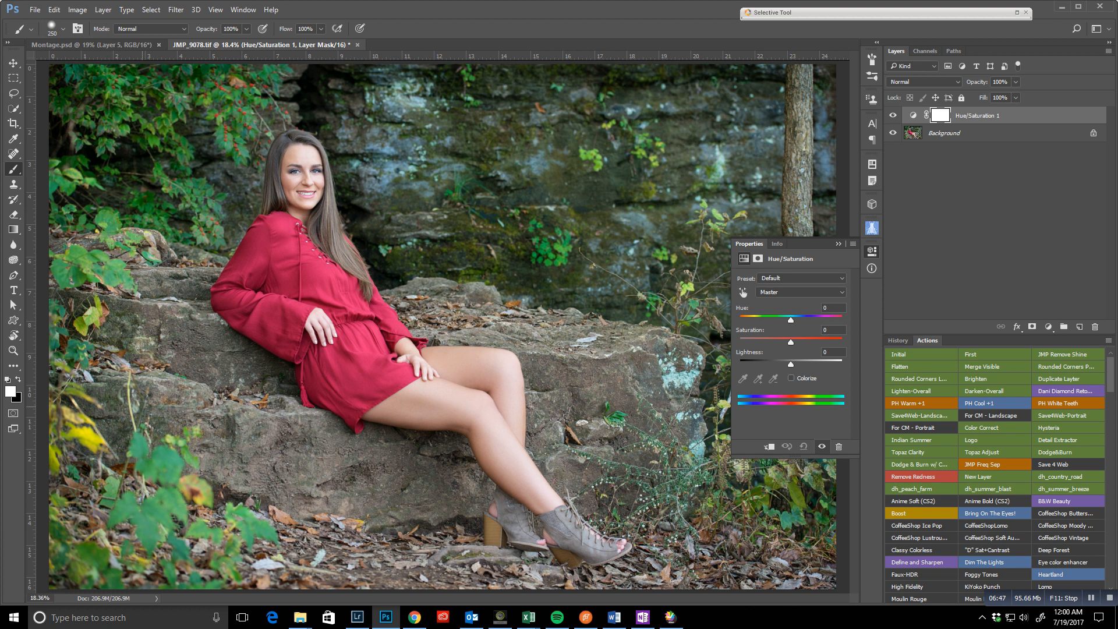
click(801, 292)
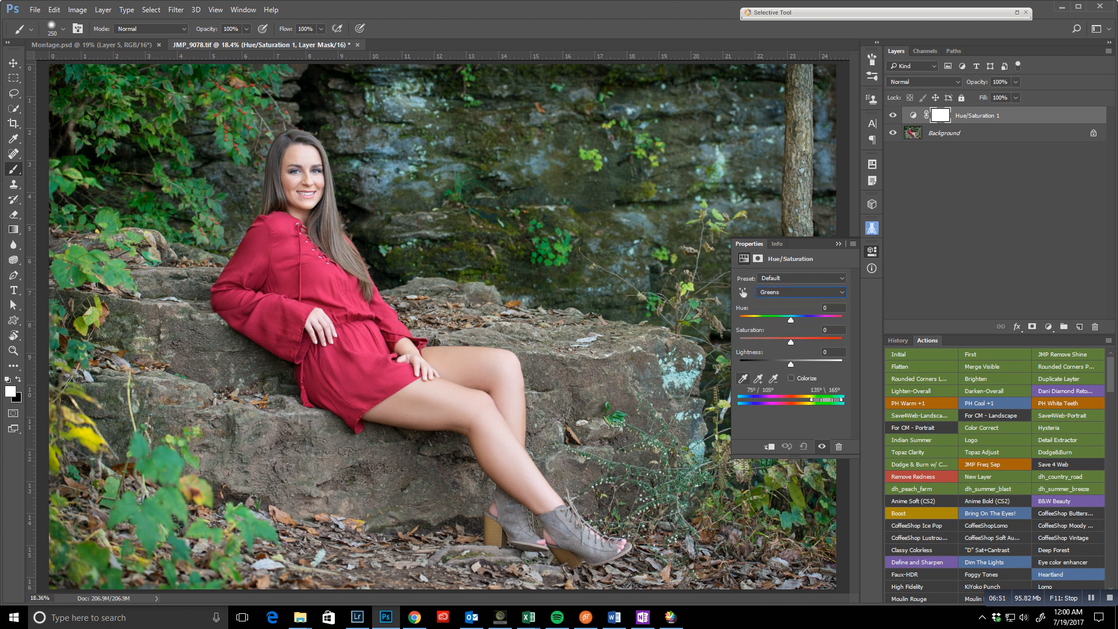
click(743, 378)
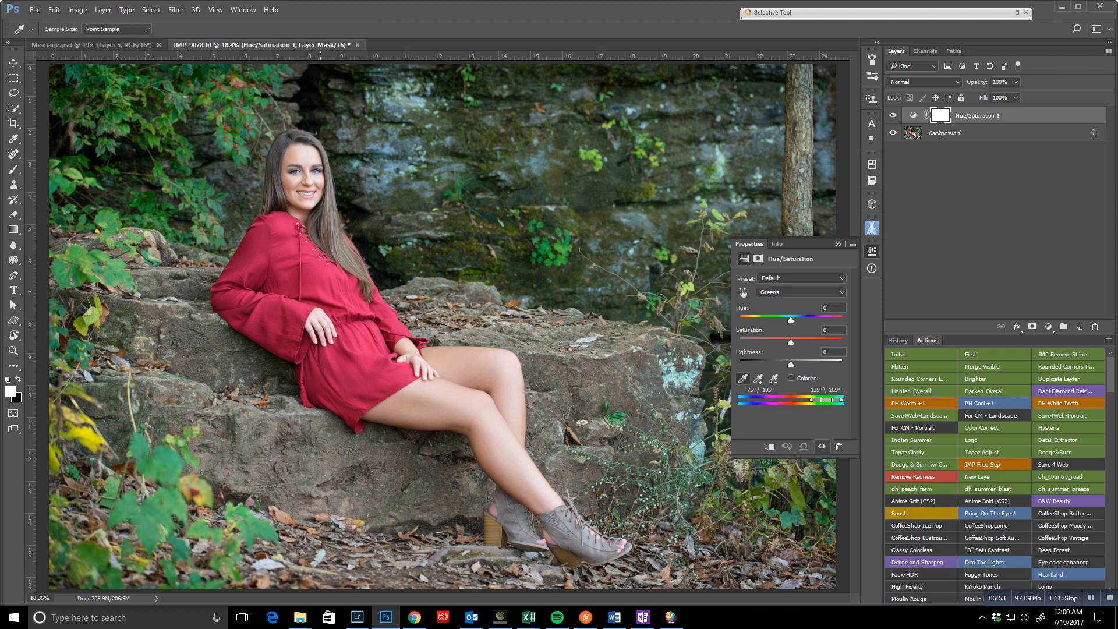
click(140, 466)
Set the sampled greens' hue to -88 for orange autumn leaves, and fine-tune the adjustment's saturation and lightness
drag(791, 320, 759, 320)
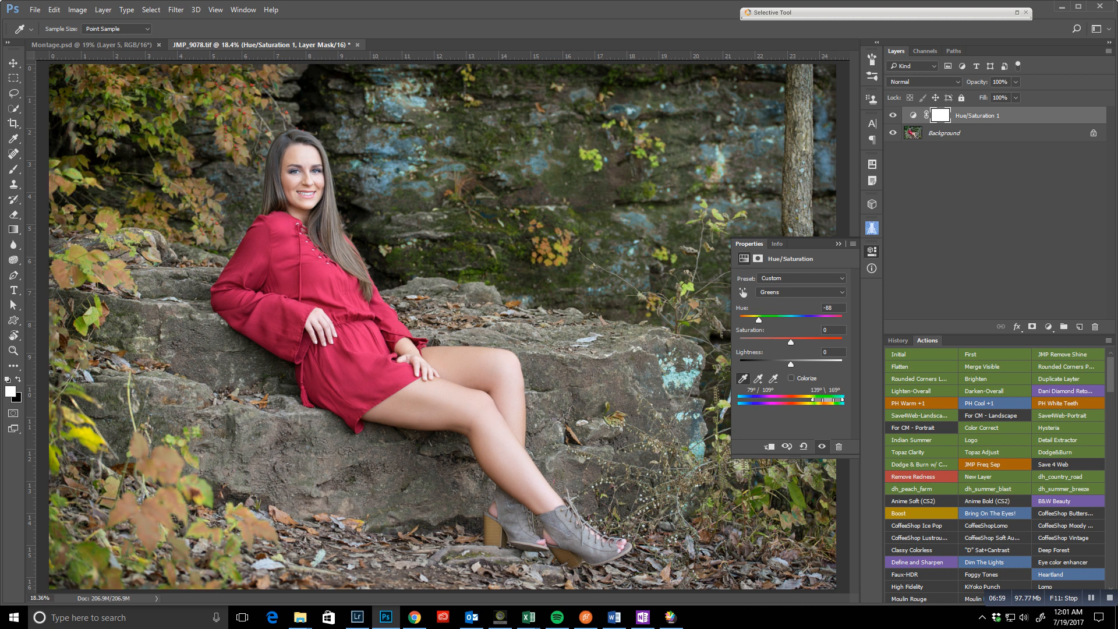
drag(759, 320, 784, 364)
click(838, 244)
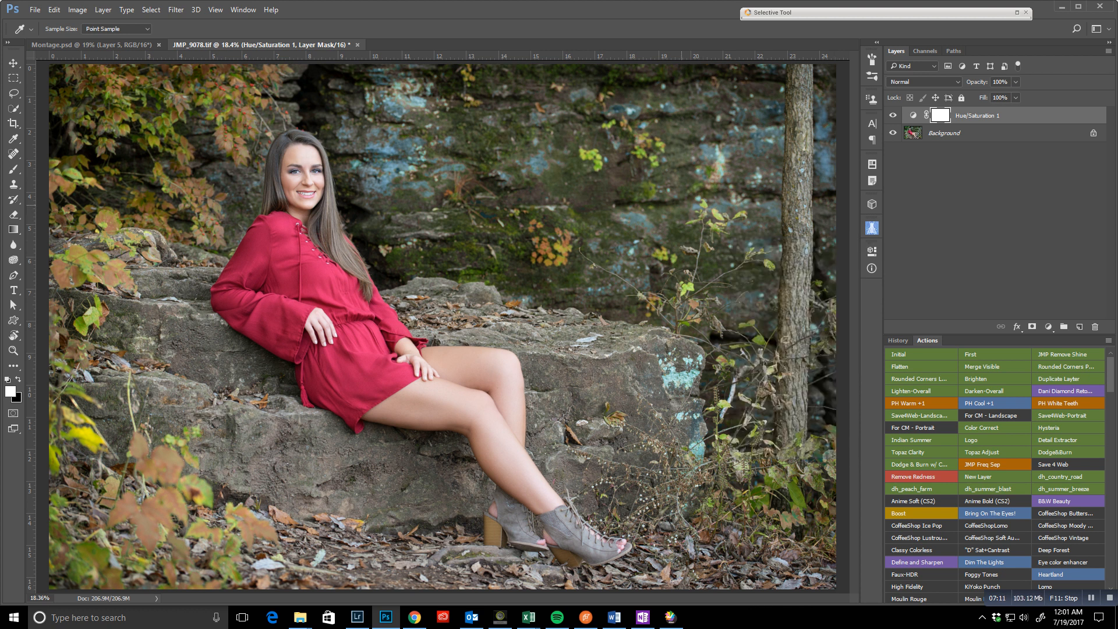
Compare the photo with and without the greens Hue/Saturation adjustment
click(893, 115)
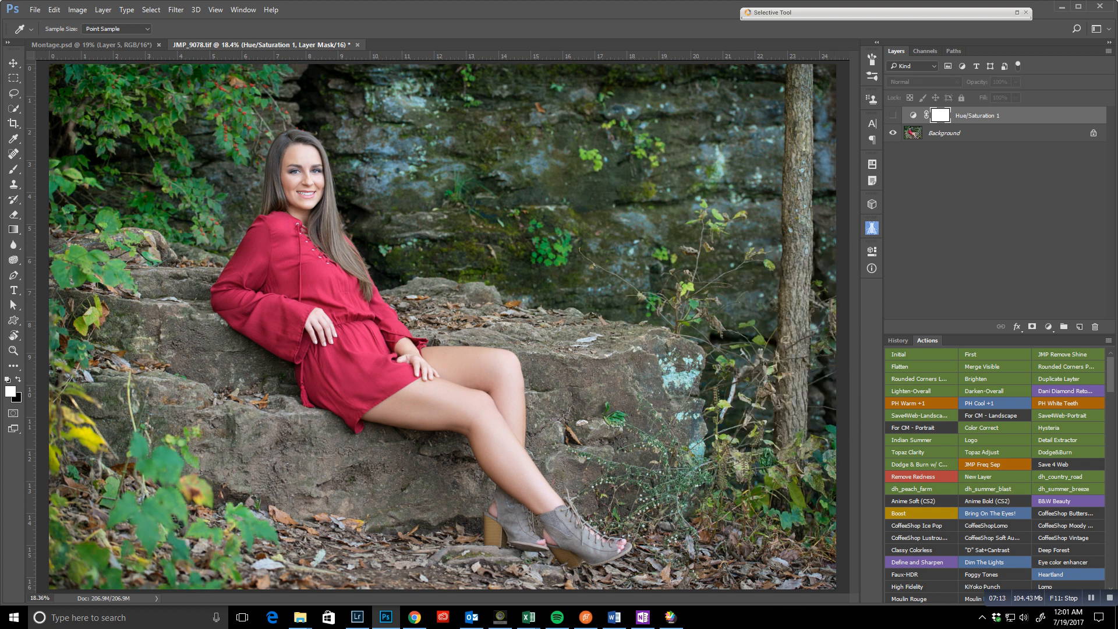
click(892, 114)
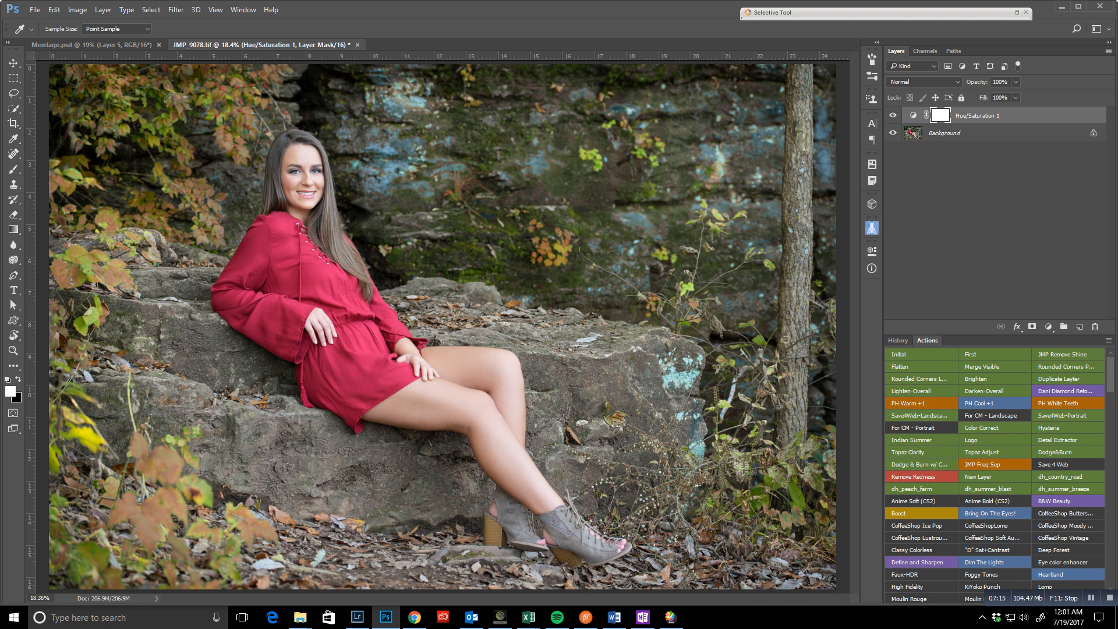
click(893, 115)
Add a second Hue/Saturation adjustment layer, choose Greens and sample the remaining yellow-green foreground leaves as its target colour
click(1048, 327)
click(1025, 453)
key(b)
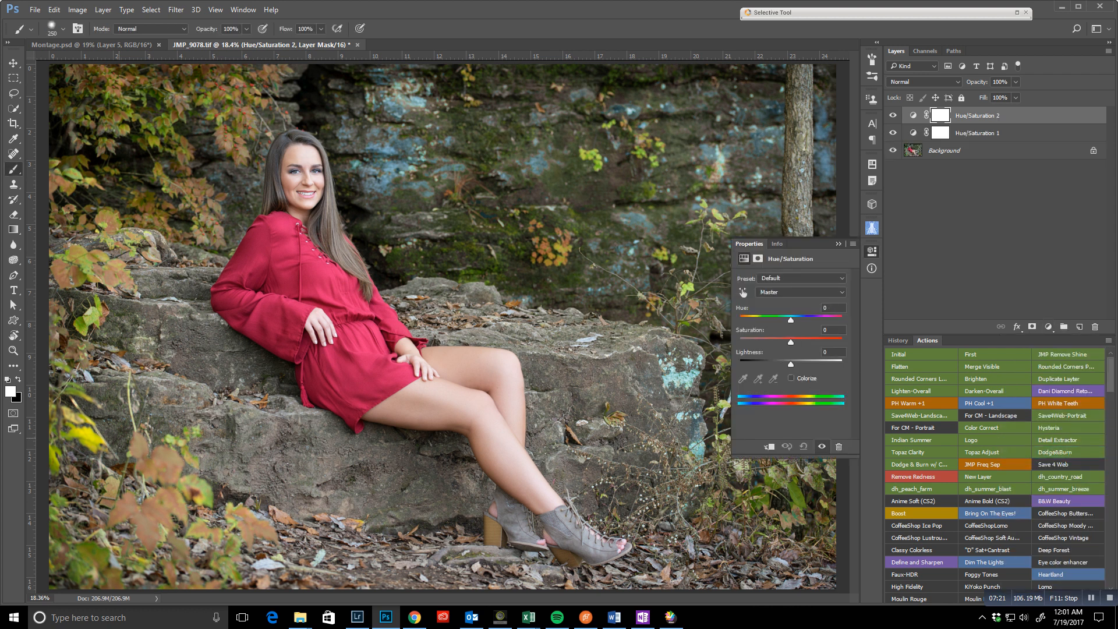
click(799, 292)
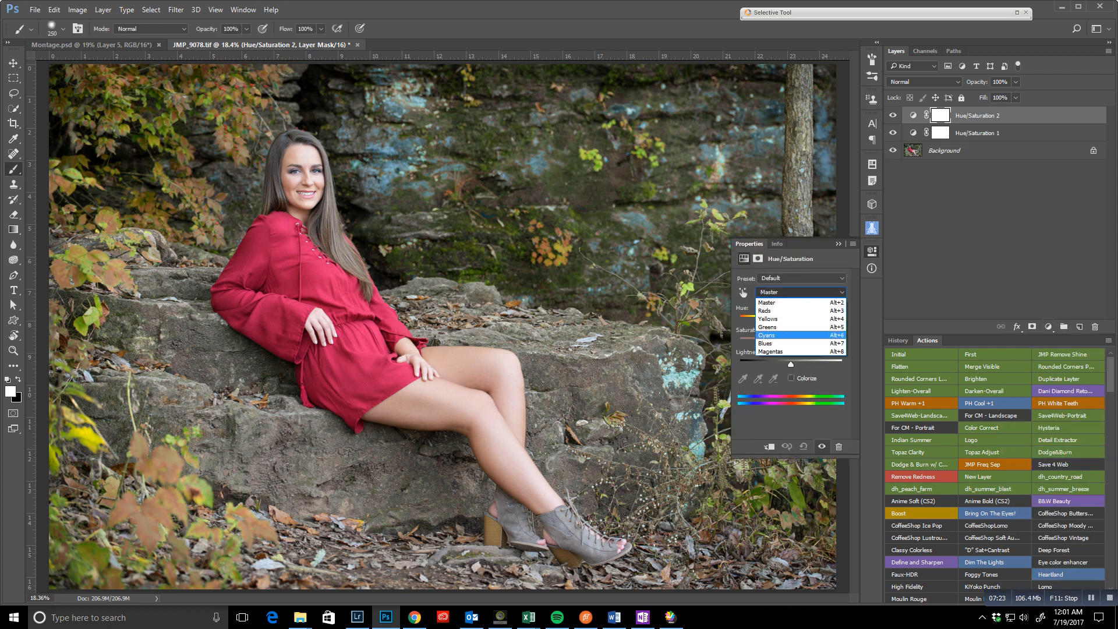
click(775, 326)
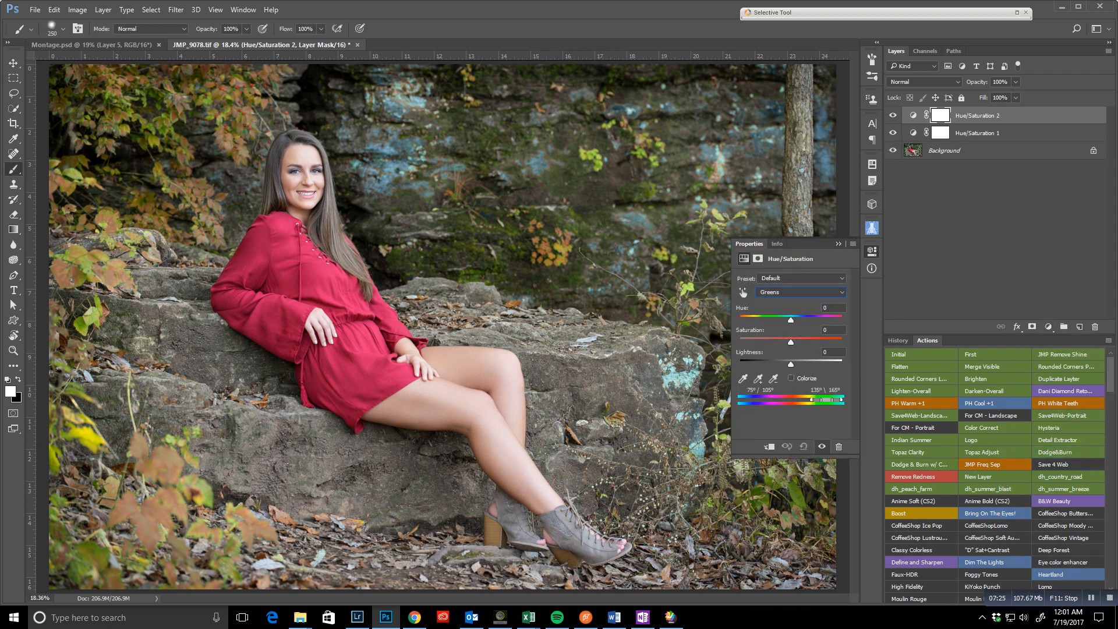
click(743, 378)
click(201, 473)
Set the sampled yellow-greens' hue to -38 and slightly lower the adjustment's saturation and lightness
drag(790, 320, 771, 319)
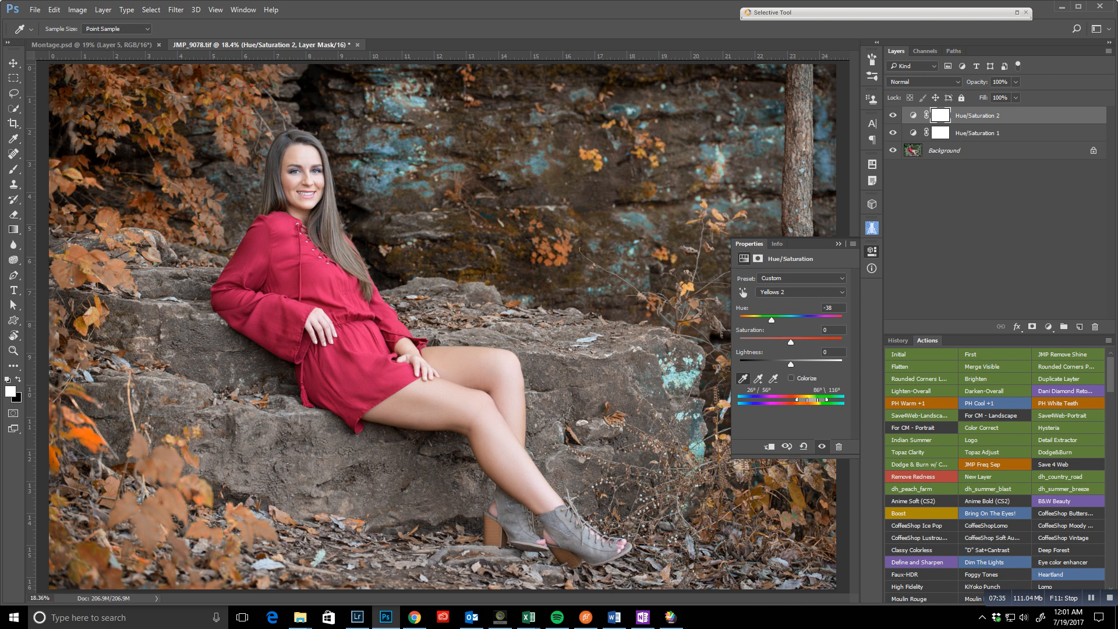
drag(790, 341, 784, 364)
click(839, 244)
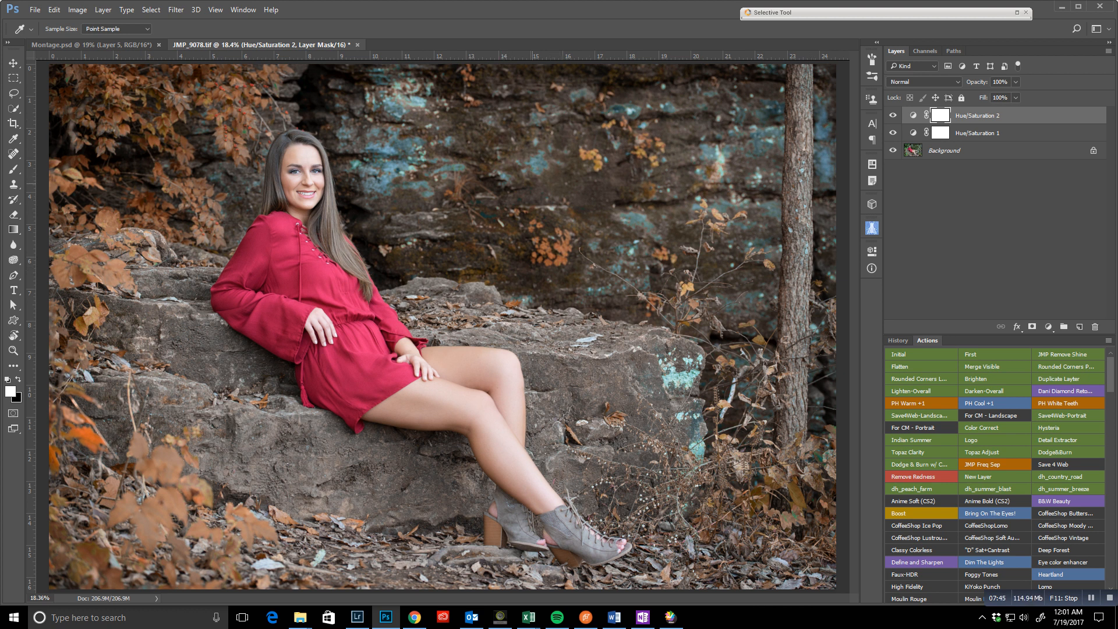
Compare the foliage with the Hue/Saturation 2 layer hidden and shown
click(893, 115)
click(892, 115)
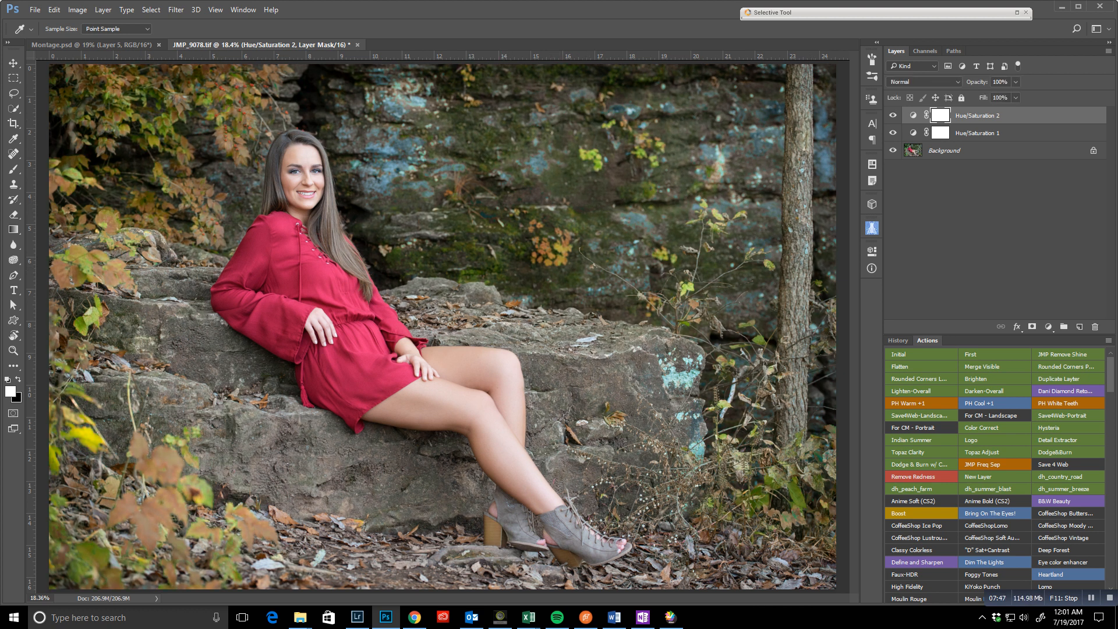
click(893, 115)
click(893, 116)
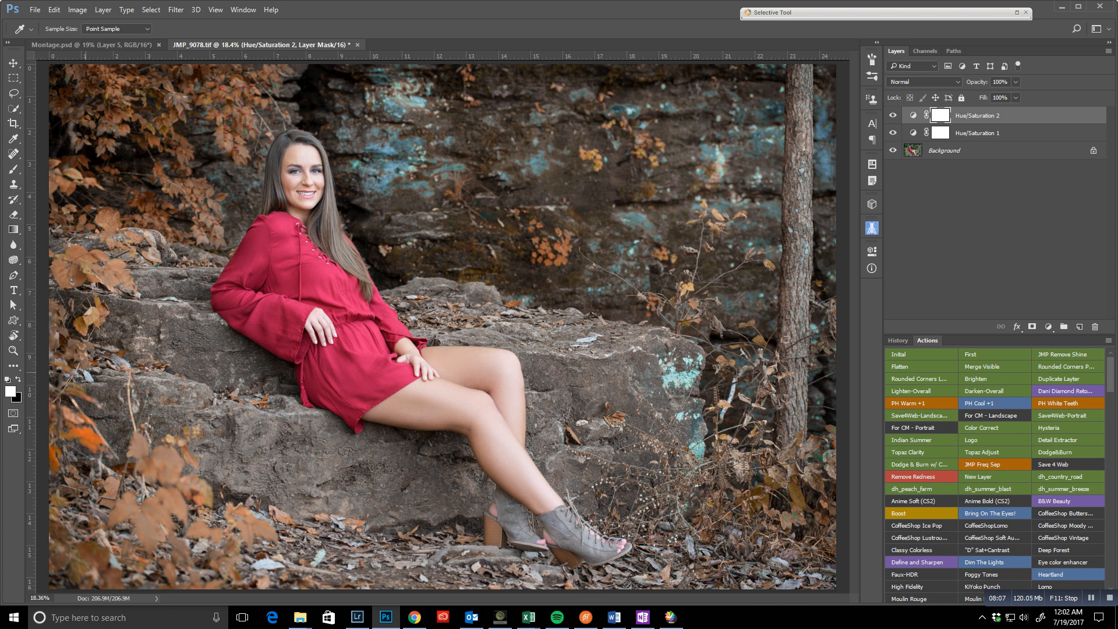
Paint black on the Hue/Saturation 2 mask over the rock wall, enlarging the brush to 600 px, to bring back the green moss
key(x)
drag(580, 175, 721, 178)
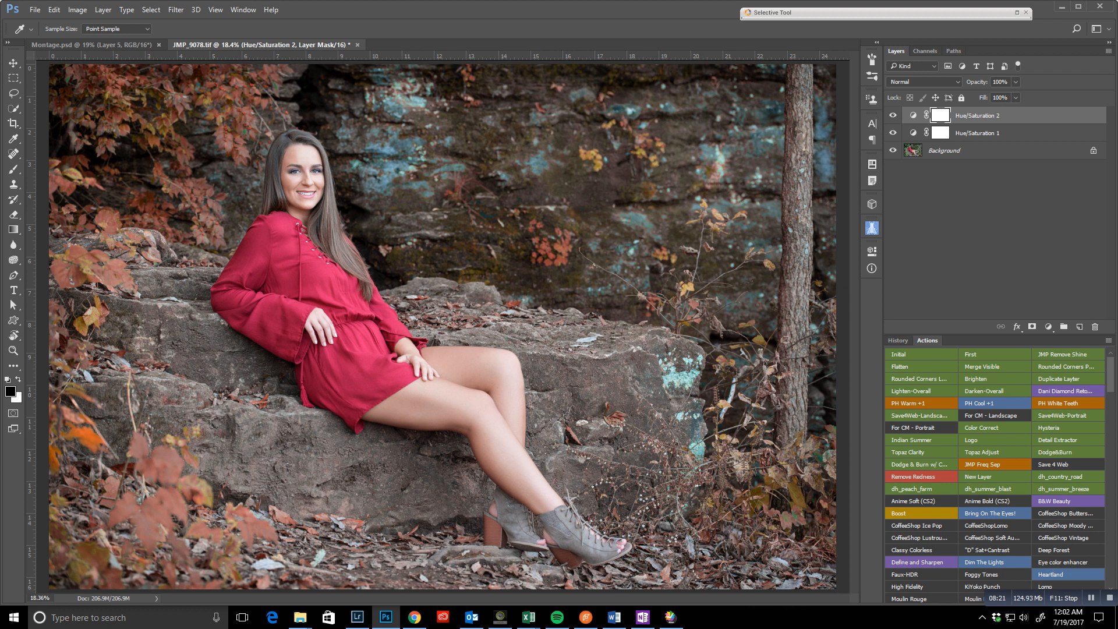
key(b)
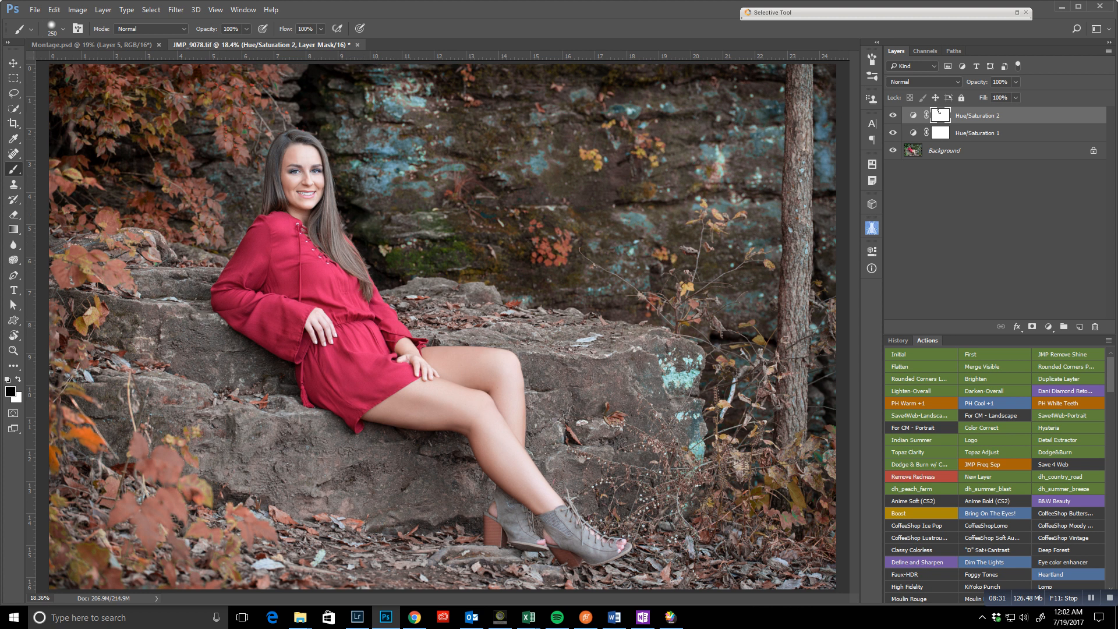
key(bracketright)
key(bracketright)
key(bracketright)
key(bracketright)
drag(428, 136, 487, 136)
mouse_move(484, 213)
mouse_down()
mouse_move(478, 238)
mouse_move(496, 276)
mouse_move(545, 283)
mouse_move(599, 219)
mouse_up()
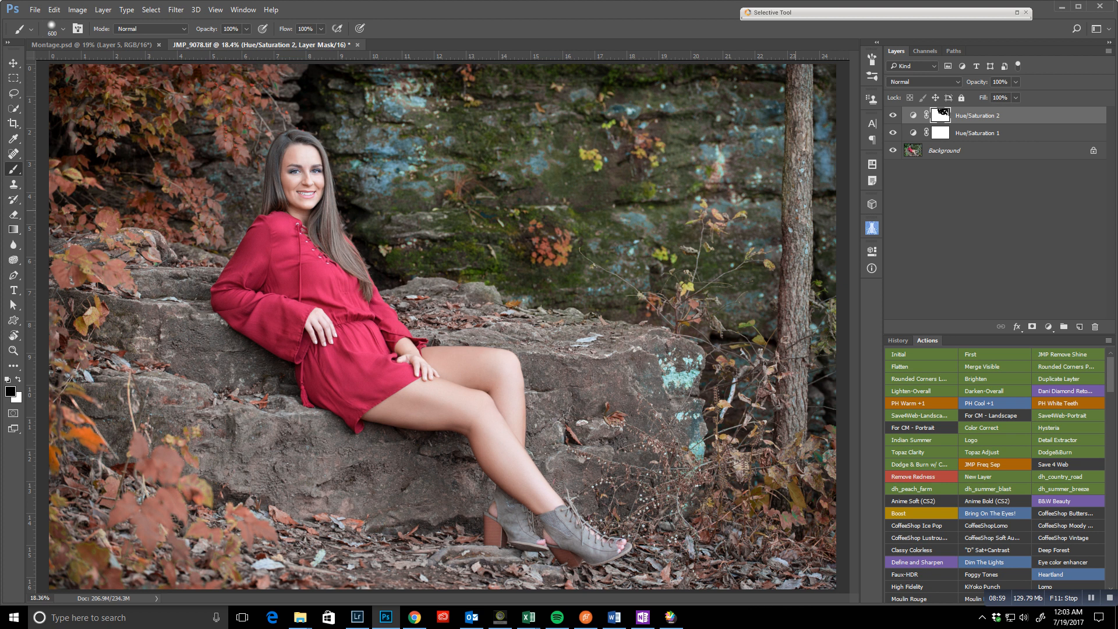
Reduce the brush size to 300 px and keep black as the painting colour
key(x)
key(bracketleft)
key(bracketleft)
key(bracketleft)
key(bracketleft)
key(bracketleft)
key(bracketleft)
key(x)
key(x)
key(x)
Compare the original Background alone with the fully adjusted photo
alt+click(893, 150)
alt+click(893, 150)
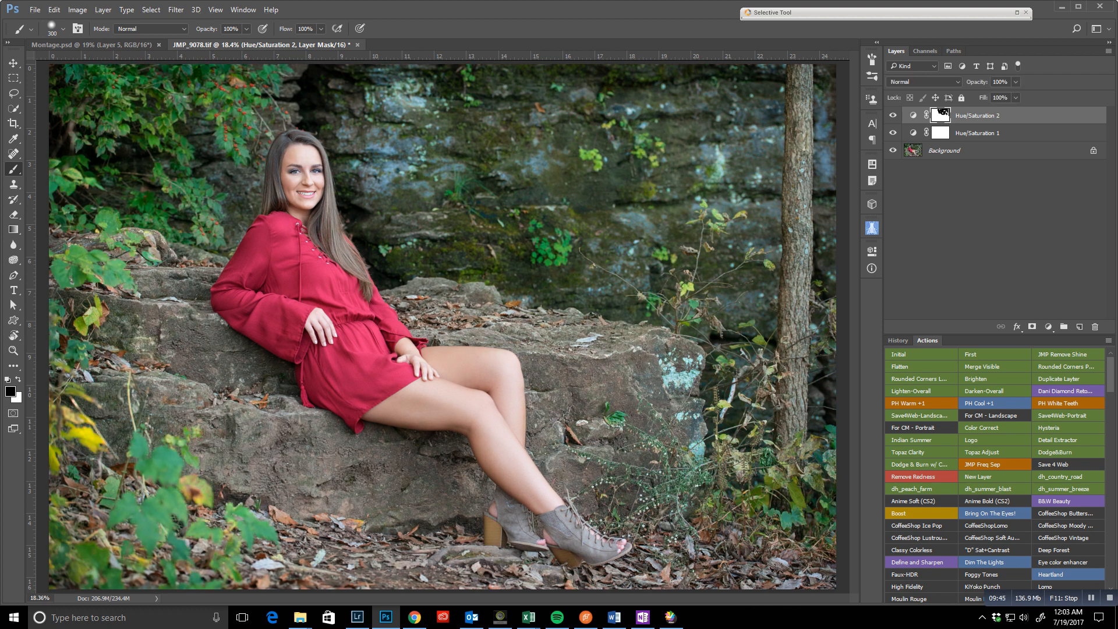